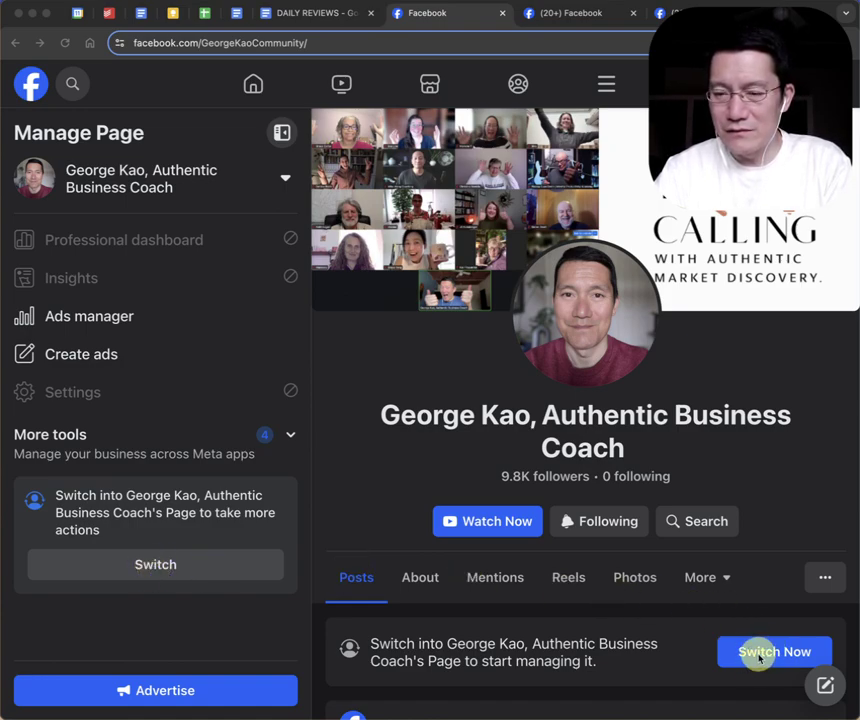
{"action": "left_click", "coordinate": [171, 564]}
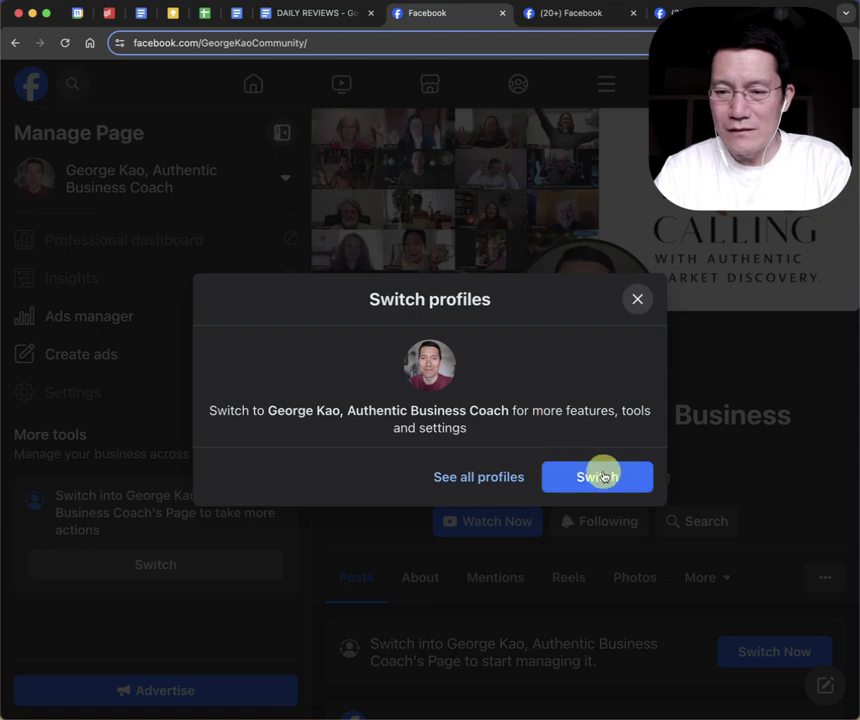
{"action": "left_click", "coordinate": [610, 484]}
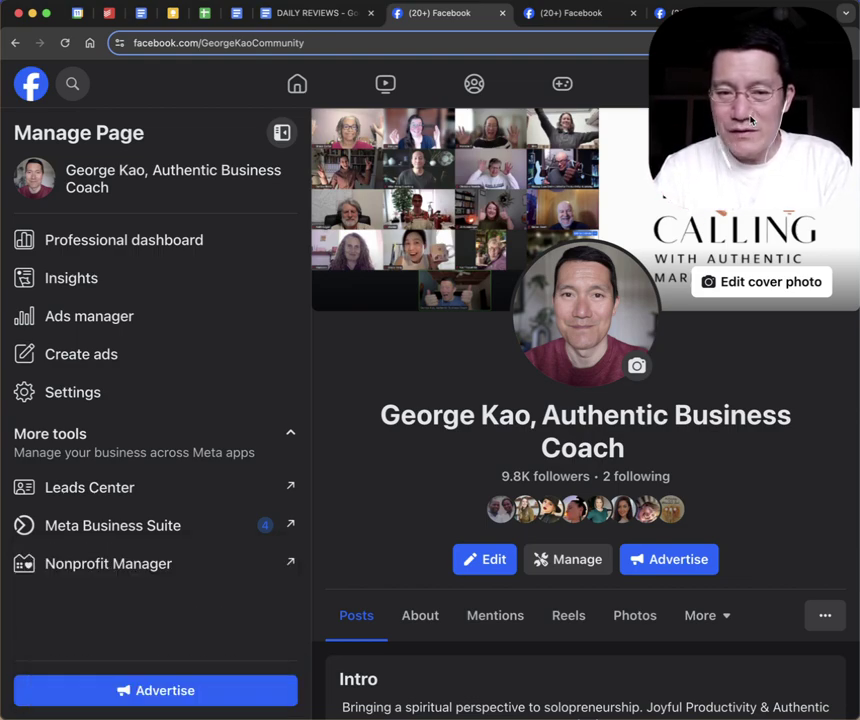
{"action": "left_click", "coordinate": [58, 392]}
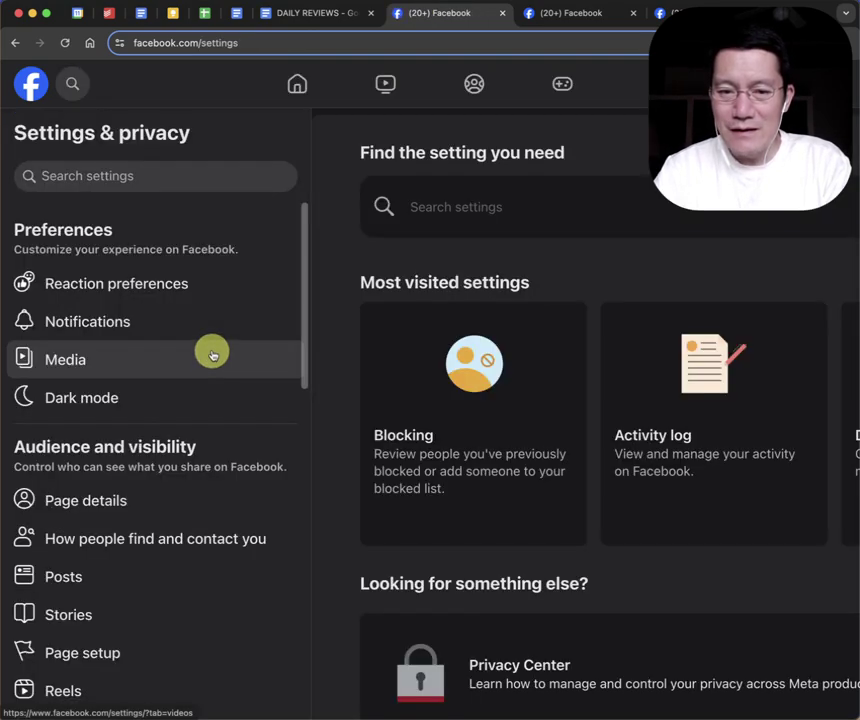
{"action": "left_click", "coordinate": [179, 543]}
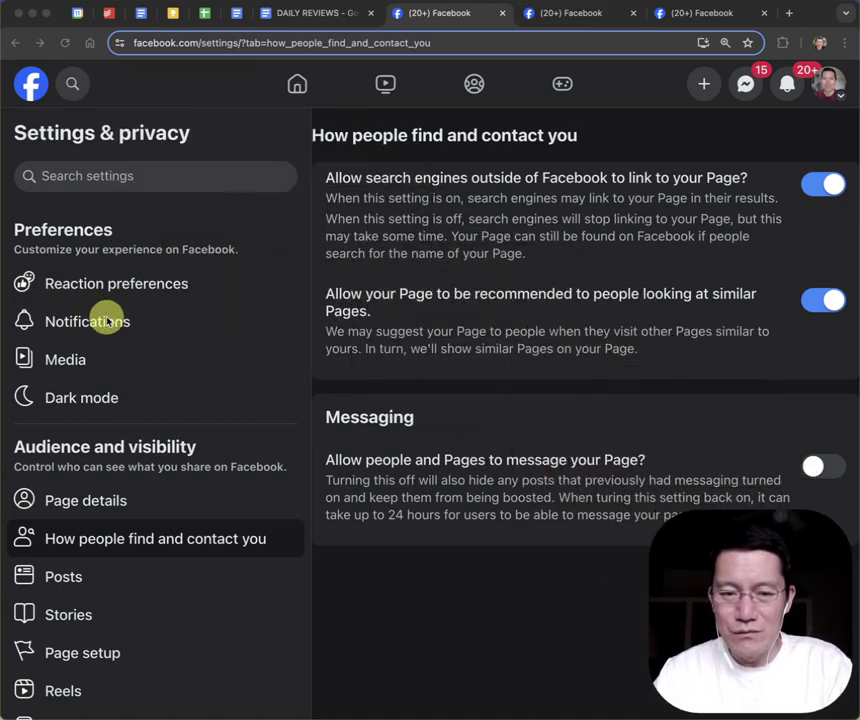
Step: Open the Page and tagging settings to view who can post on and tag the Page
{"action": "scroll", "coordinate": [129, 340], "scroll_direction": "down", "scroll_amount": 2}
{"action": "scroll", "coordinate": [130, 341], "scroll_direction": "up", "scroll_amount": 1}
{"action": "scroll", "coordinate": [130, 341], "scroll_direction": "down", "scroll_amount": 4}
{"action": "scroll", "coordinate": [130, 341], "scroll_direction": "down", "scroll_amount": 1}
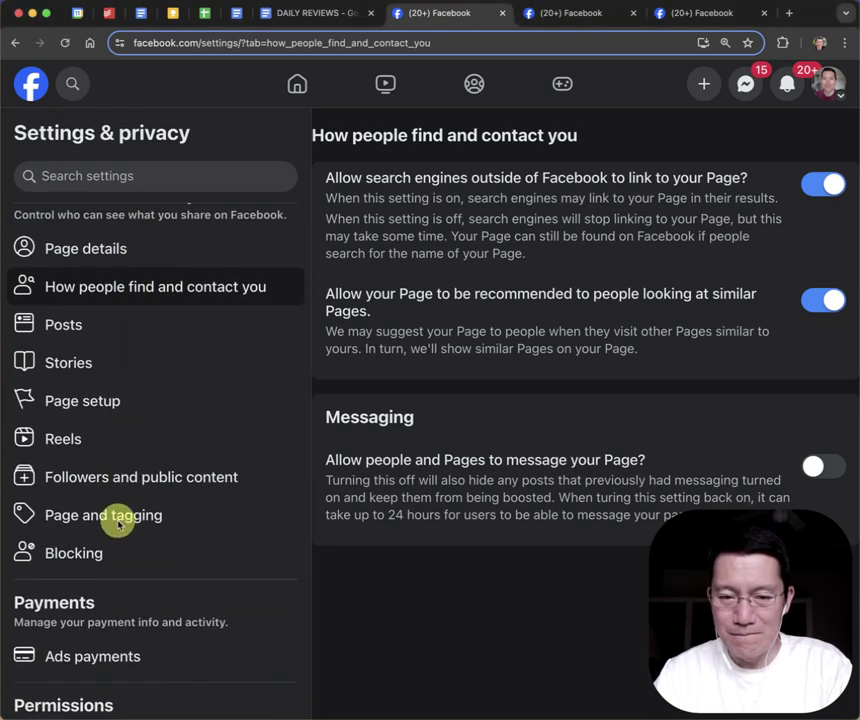
{"action": "left_click", "coordinate": [118, 520]}
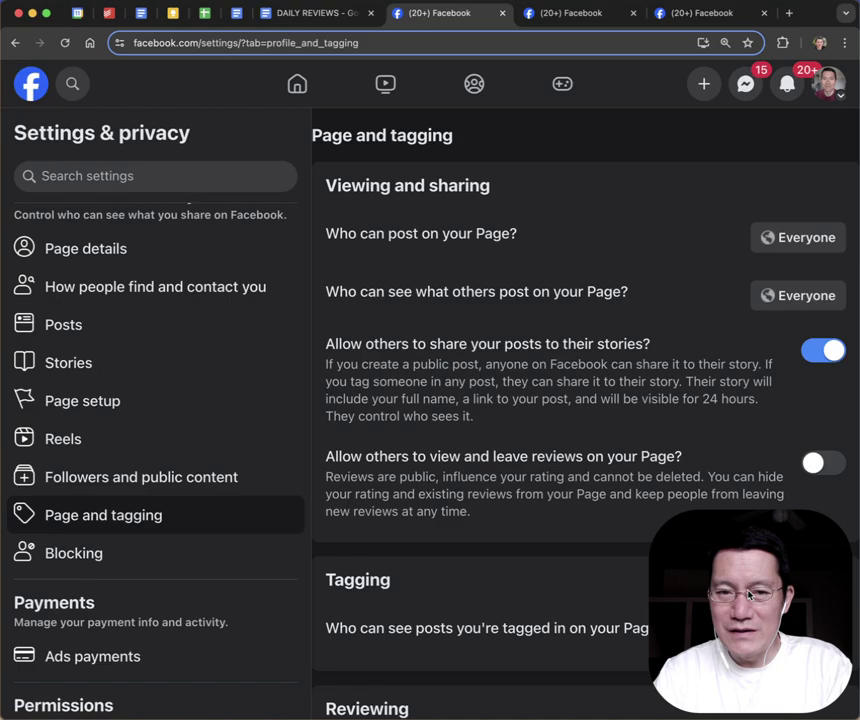
{"action": "left_click_drag", "start_coordinate": [740, 594], "coordinate": [87, 87]}
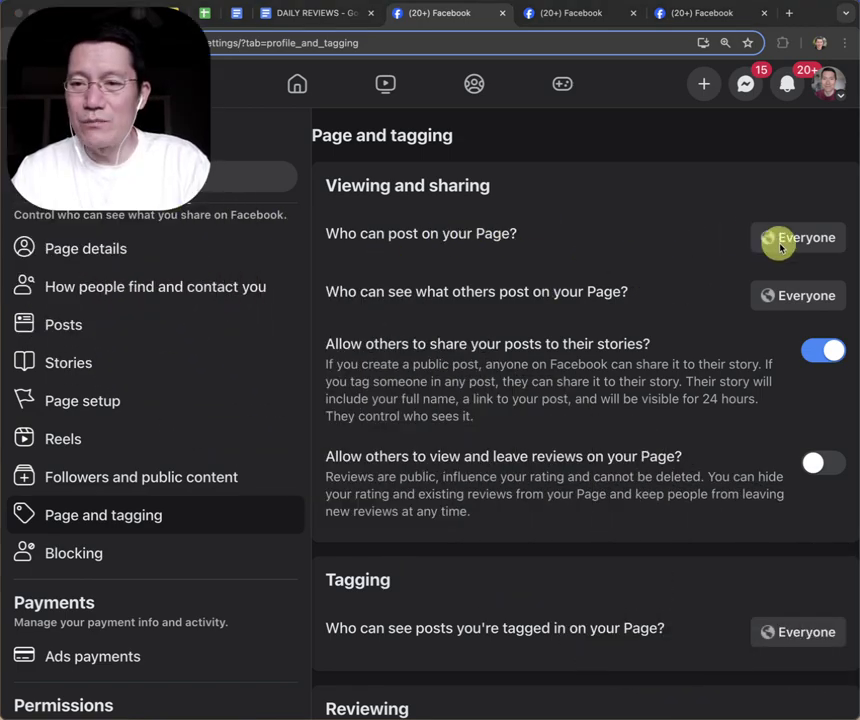
Step: Look at the open review list of tagged posts, and load the business Page in a new browser tab
{"action": "left_click", "coordinate": [600, 17]}
{"action": "left_click", "coordinate": [670, 16]}
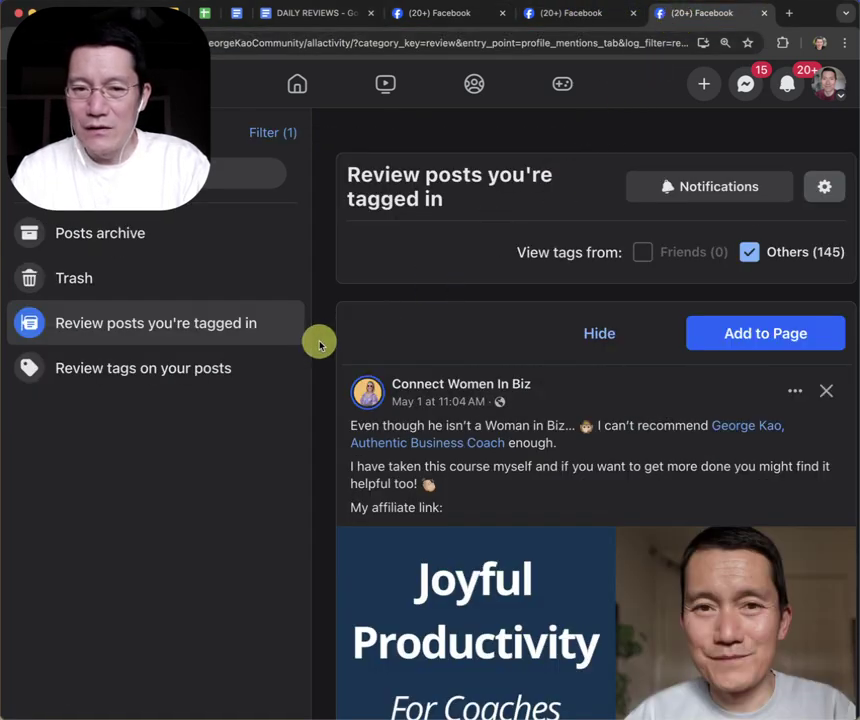
{"action": "key", "text": "super+t"}
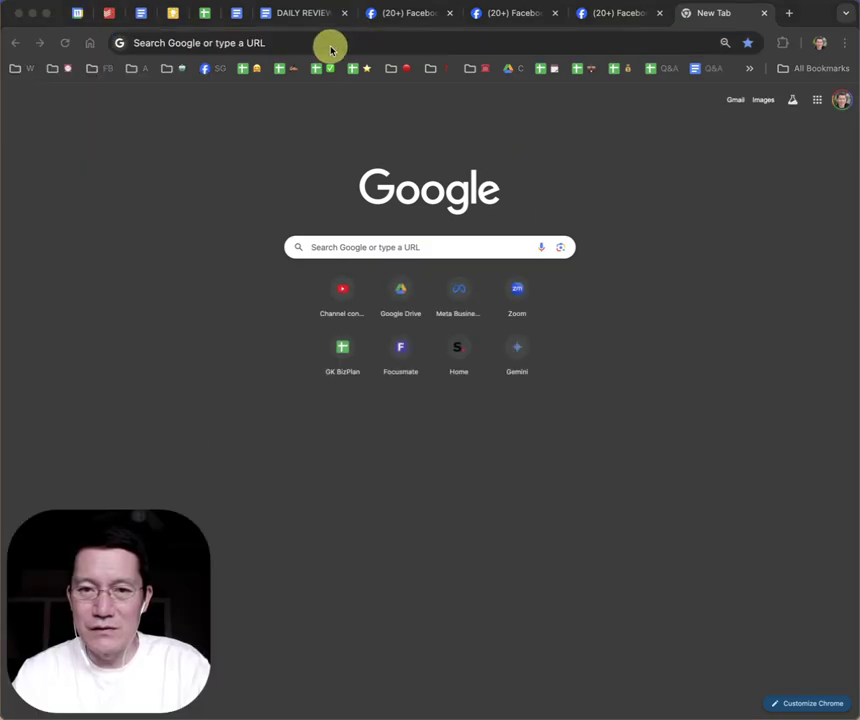
{"action": "type", "text": "facebook.com/Geor"}
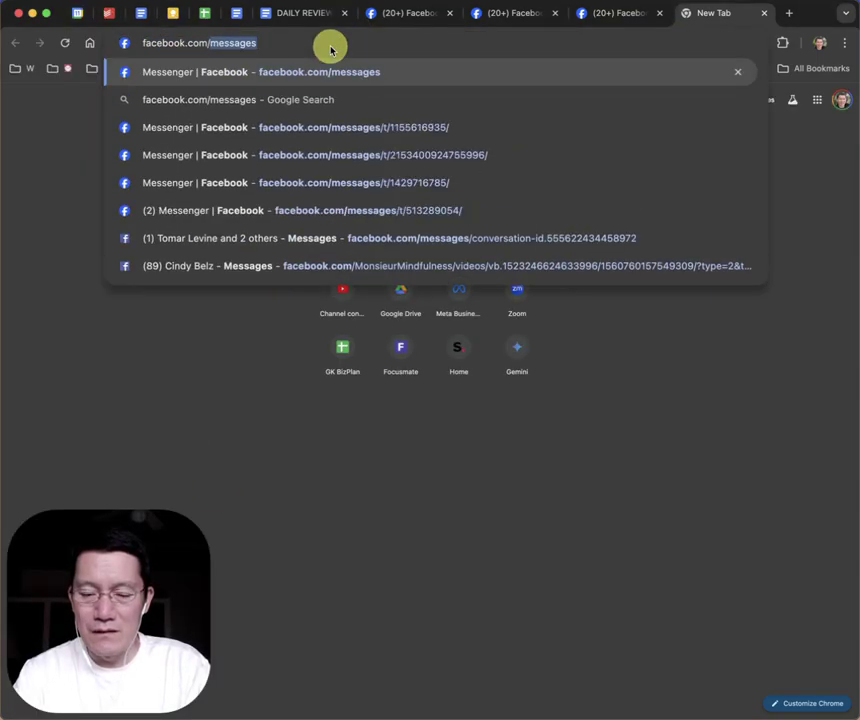
{"action": "type", "text": "geKao"}
{"action": "key", "text": "Return"}
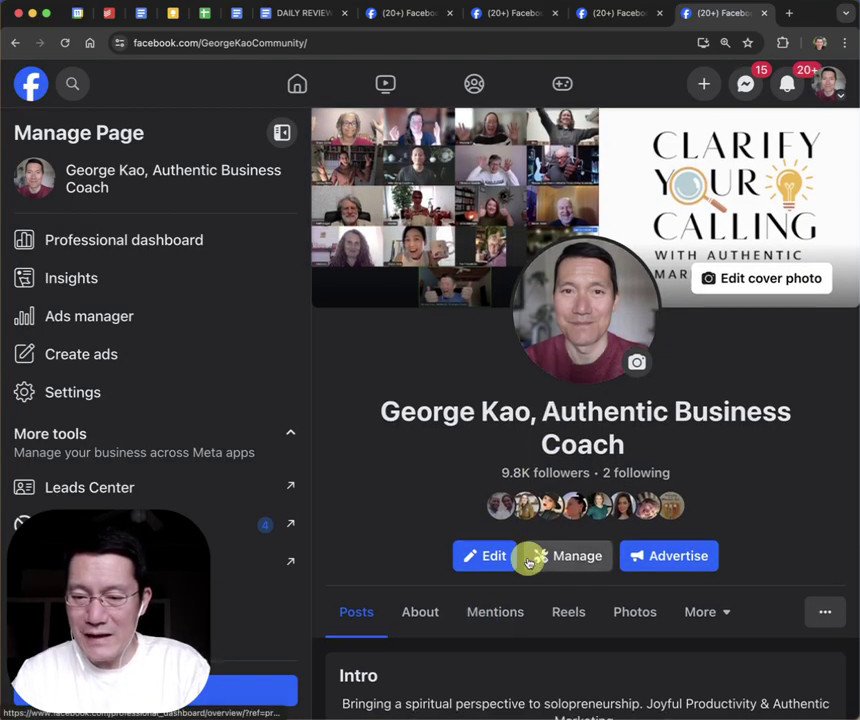
Step: Open the Page's Mentions section and examine the posts that tag the Page for spam
{"action": "scroll", "coordinate": [528, 560], "scroll_direction": "down", "scroll_amount": 5}
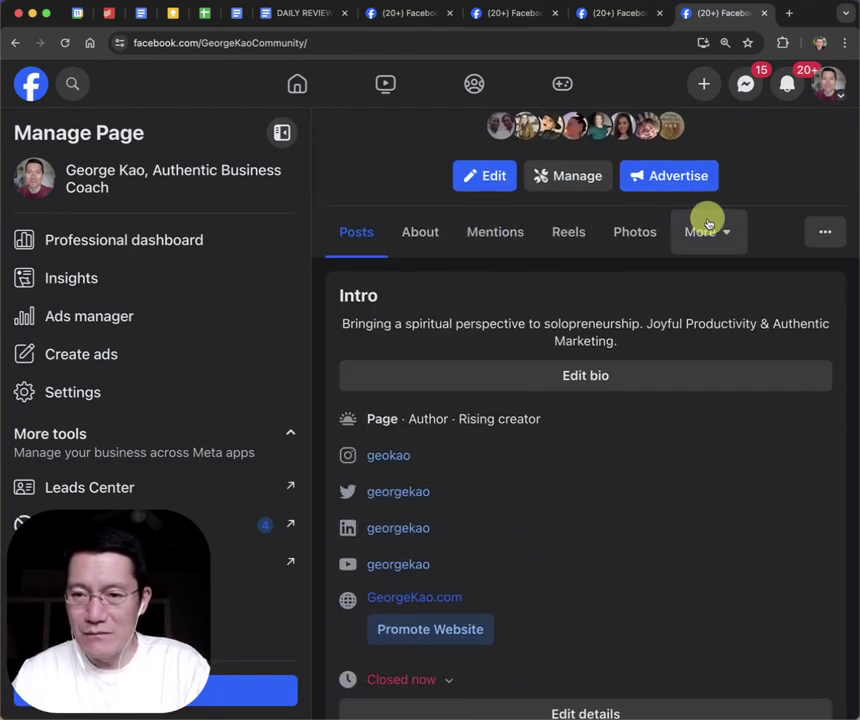
{"action": "left_click", "coordinate": [708, 224]}
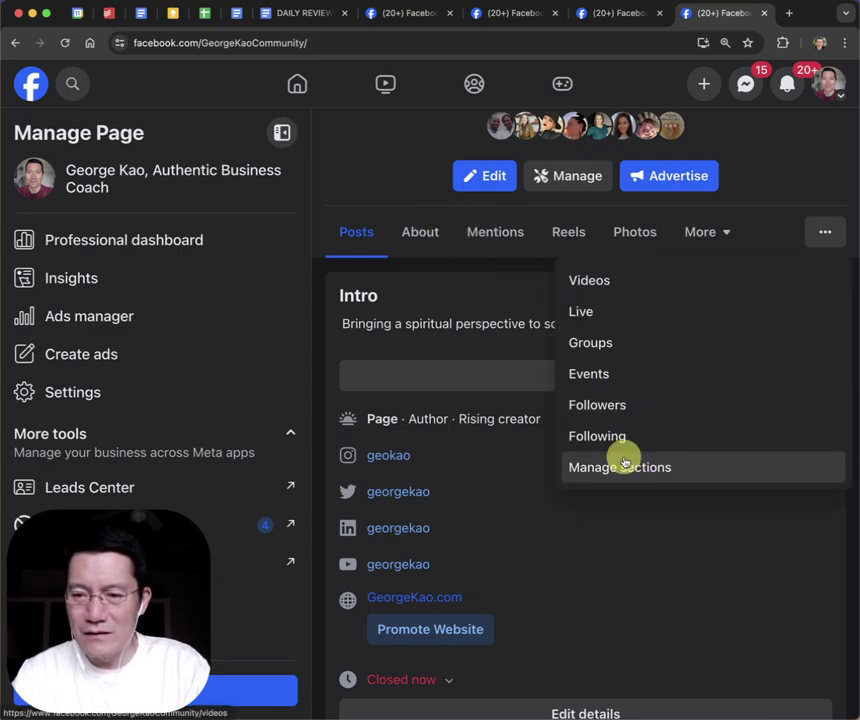
{"action": "left_click", "coordinate": [486, 230]}
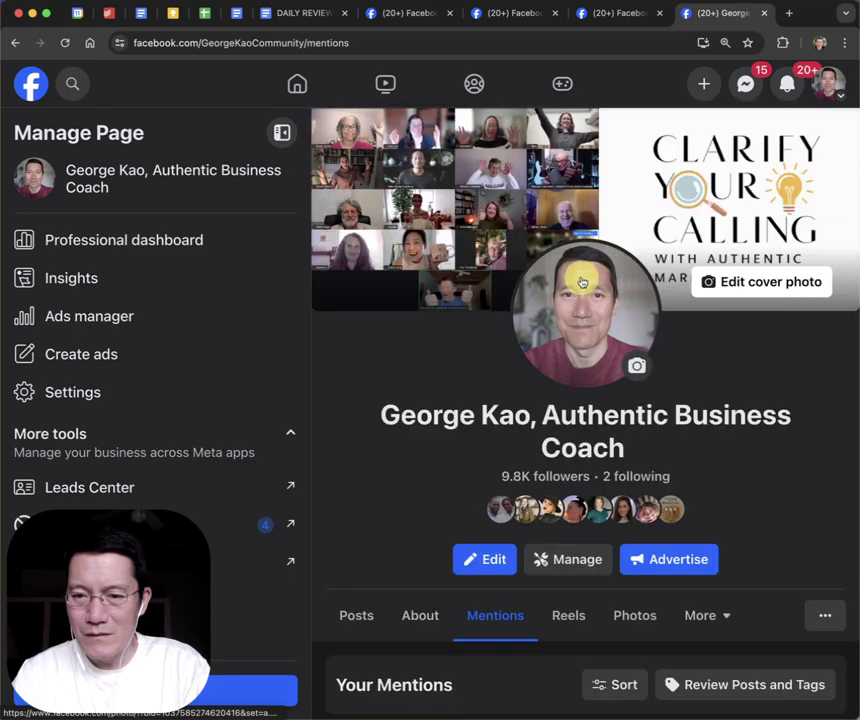
{"action": "scroll", "coordinate": [576, 280], "scroll_direction": "down", "scroll_amount": 5}
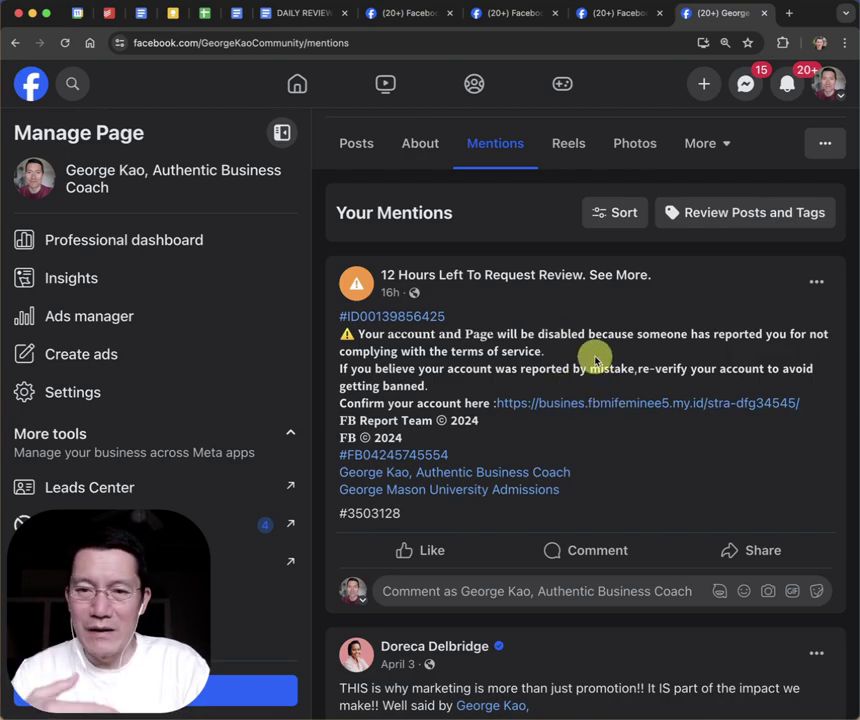
{"action": "scroll", "coordinate": [595, 360], "scroll_direction": "down", "scroll_amount": 2}
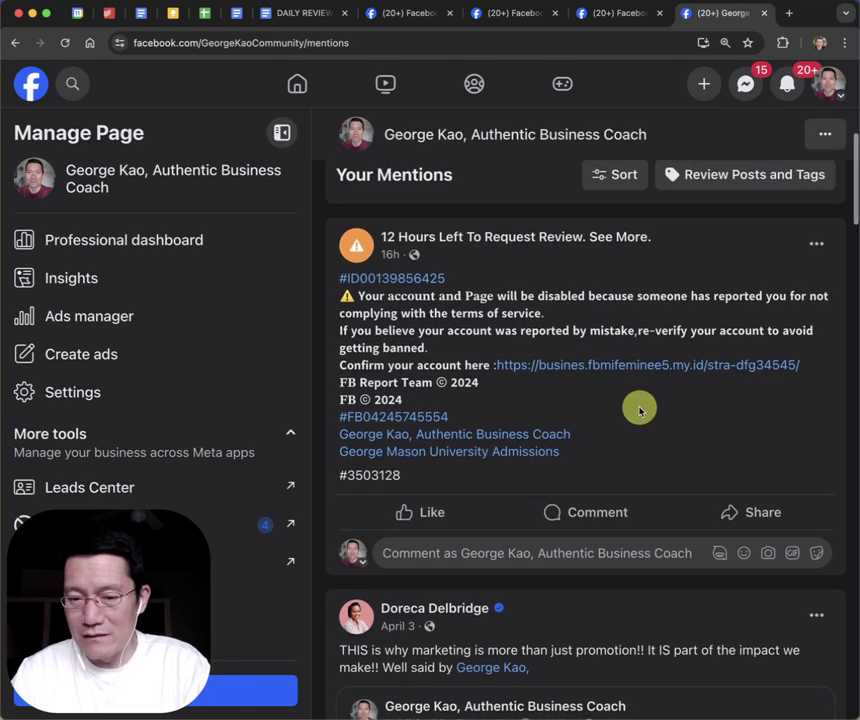
{"action": "scroll", "coordinate": [639, 410], "scroll_direction": "down", "scroll_amount": 4}
{"action": "scroll", "coordinate": [639, 410], "scroll_direction": "down", "scroll_amount": 3}
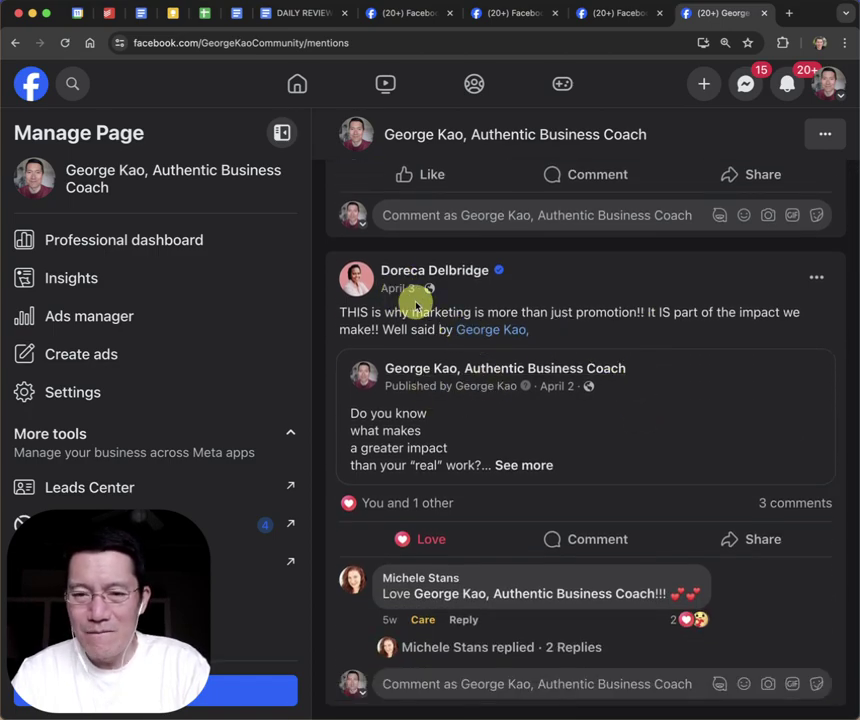
{"action": "scroll", "coordinate": [632, 294], "scroll_direction": "down", "scroll_amount": 4}
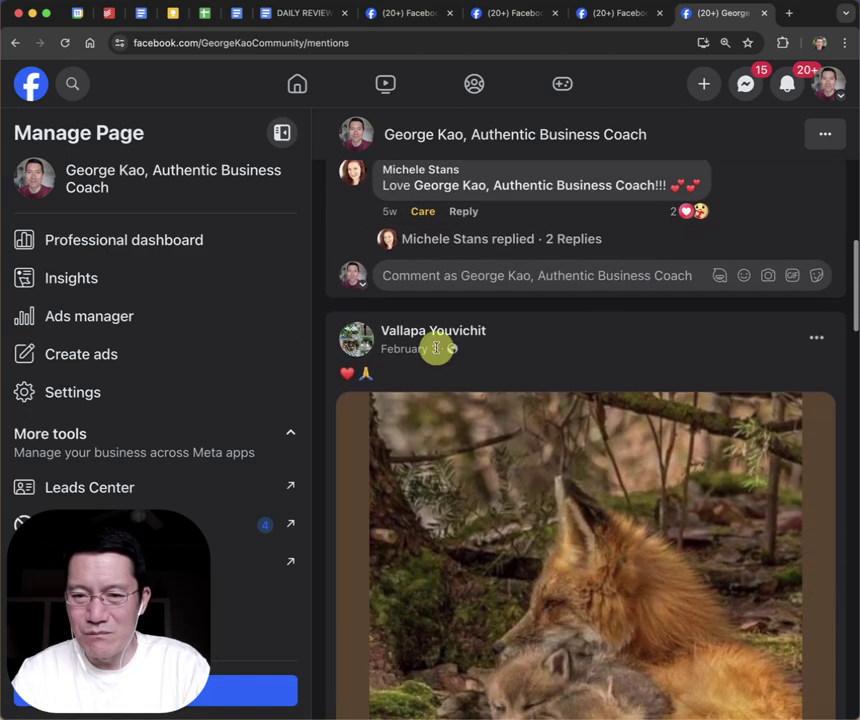
{"action": "scroll", "coordinate": [503, 367], "scroll_direction": "up", "scroll_amount": 5}
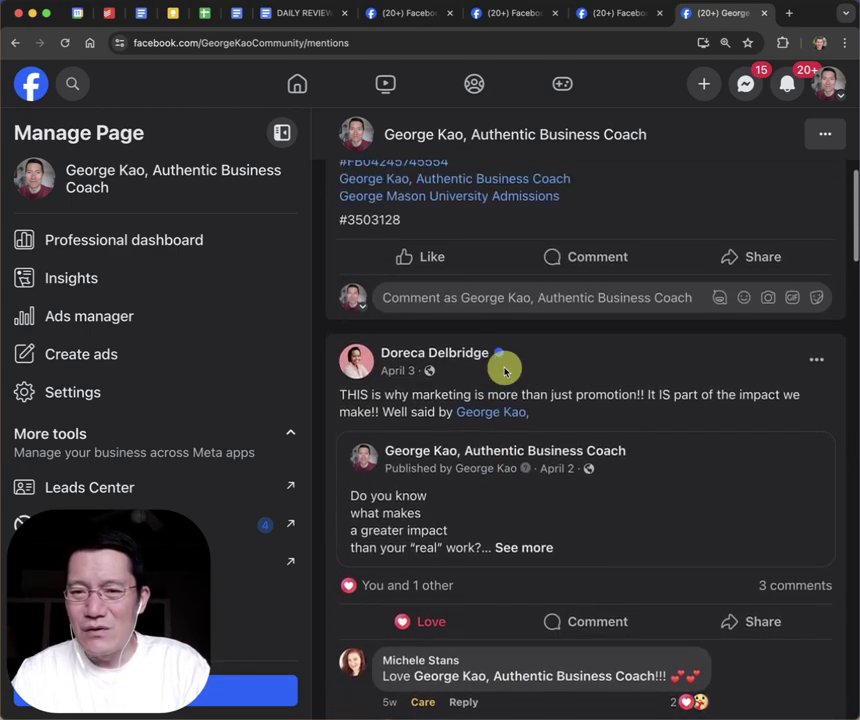
{"action": "scroll", "coordinate": [503, 370], "scroll_direction": "up", "scroll_amount": 4}
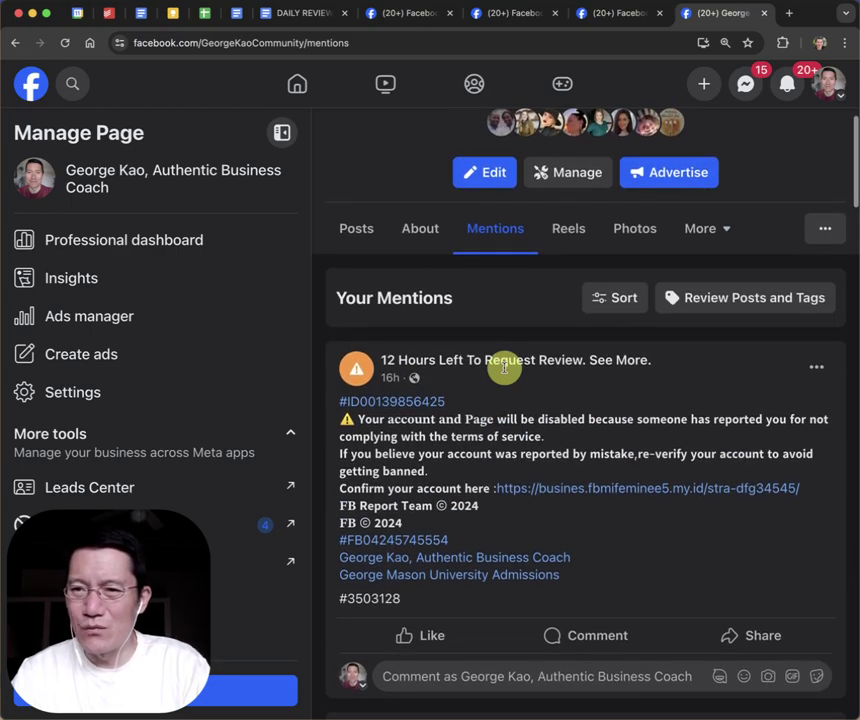
{"action": "scroll", "coordinate": [503, 367], "scroll_direction": "up", "scroll_amount": 1}
{"action": "left_click", "coordinate": [728, 0]}
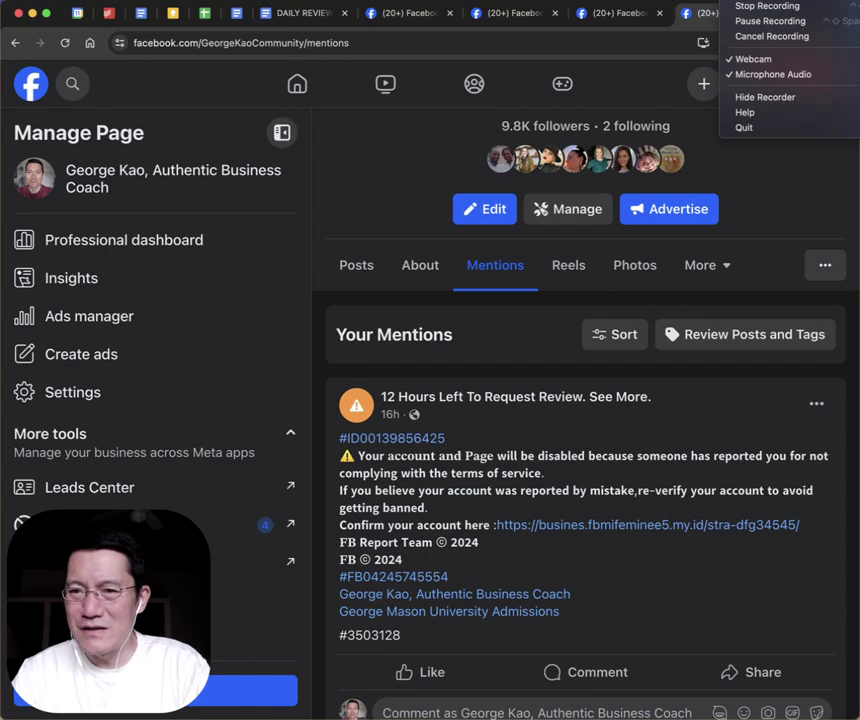
{"action": "left_click", "coordinate": [750, 21]}
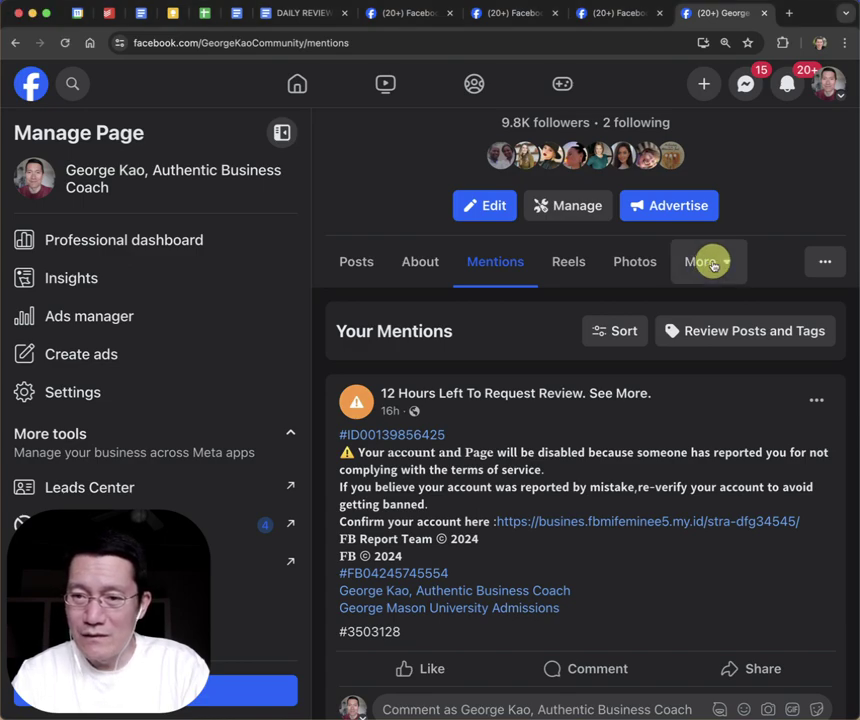
Step: Check the Mentions option in the Page's Manage Sections list and close the list without changes
{"action": "left_click", "coordinate": [708, 262]}
{"action": "left_click", "coordinate": [643, 501]}
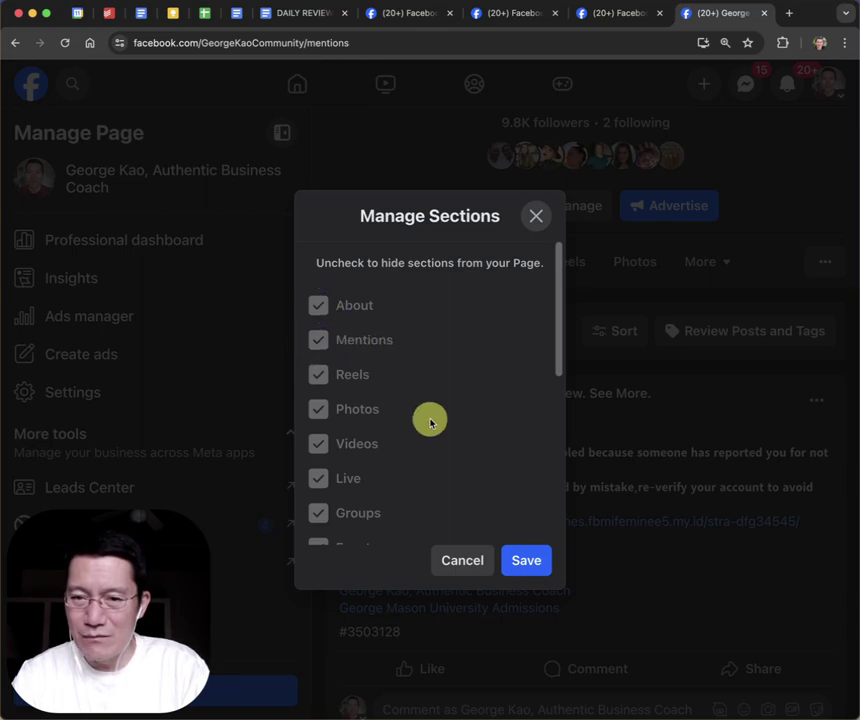
{"action": "left_click", "coordinate": [470, 560]}
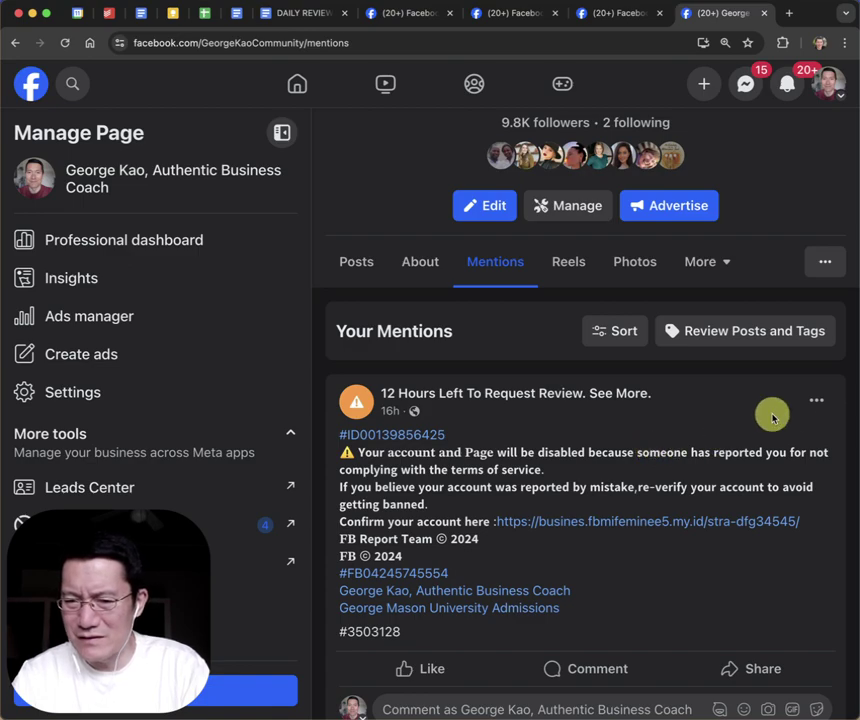
Step: Report the "12 Hours Left To Request Review. See More." post in the Page's mentions as spam
{"action": "left_click", "coordinate": [816, 400]}
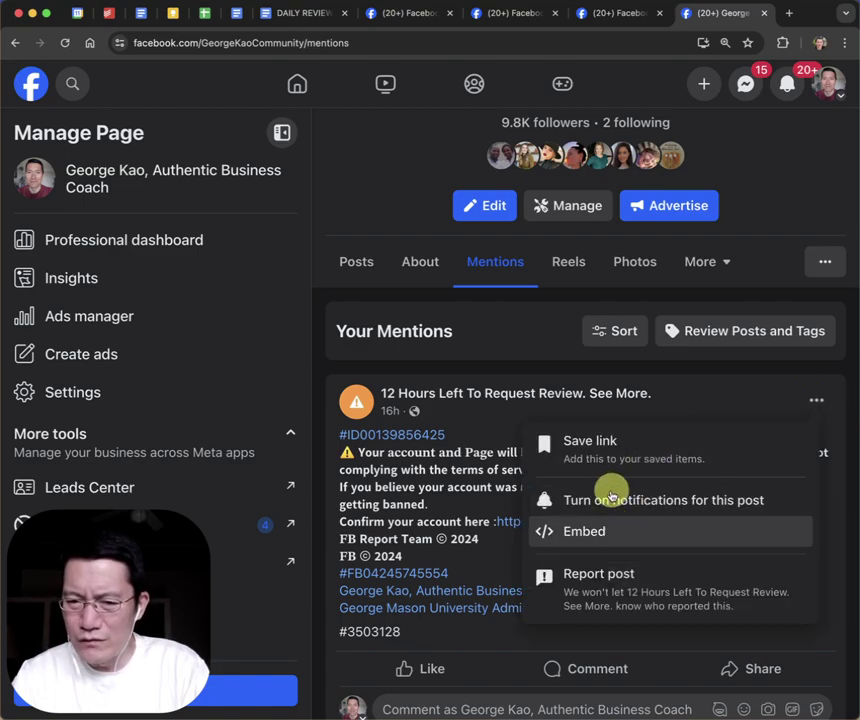
{"action": "scroll", "coordinate": [672, 470], "scroll_direction": "down", "scroll_amount": 1}
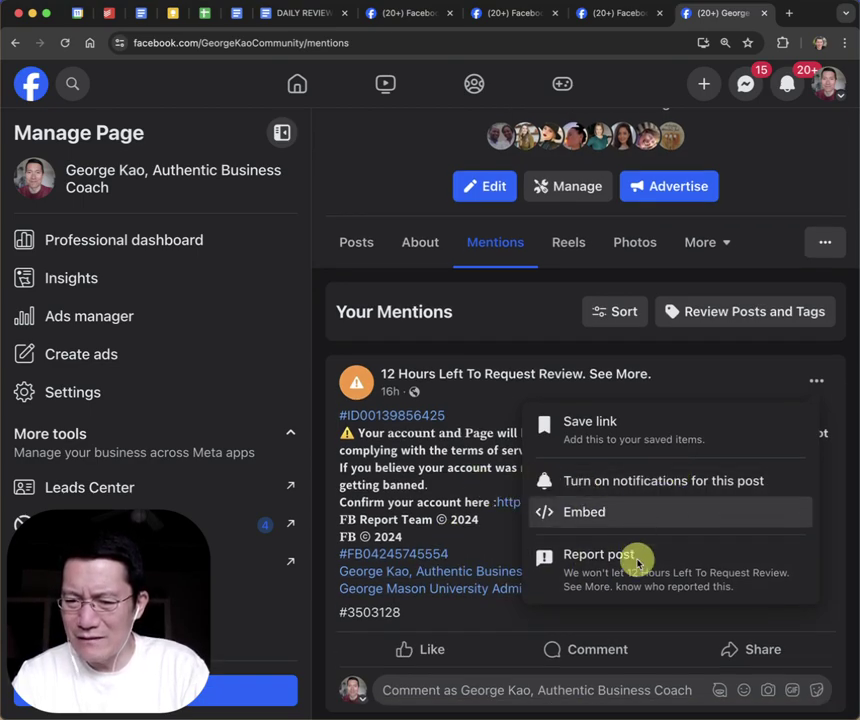
{"action": "left_click", "coordinate": [680, 563]}
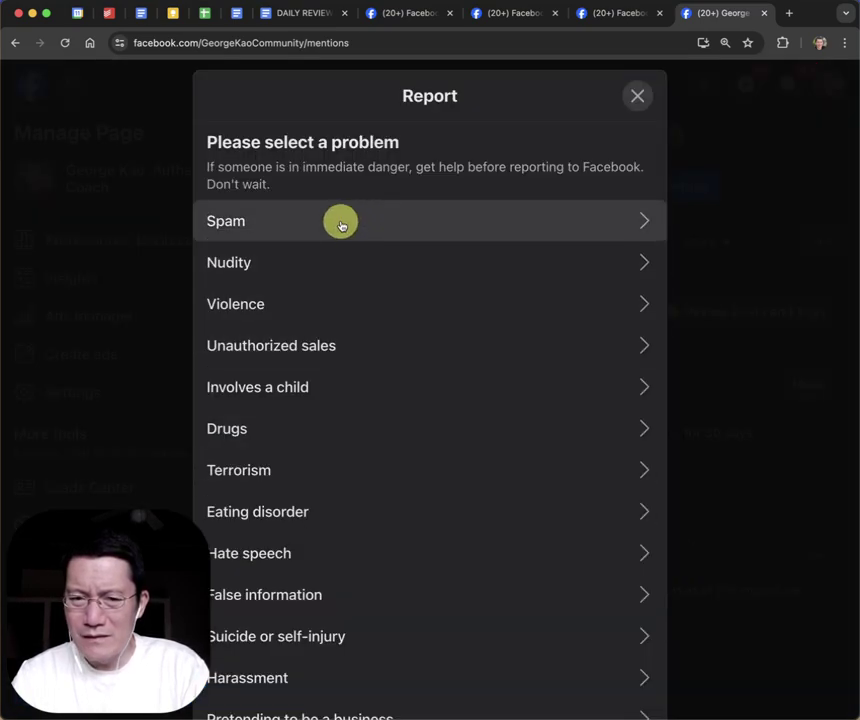
{"action": "left_click", "coordinate": [340, 222]}
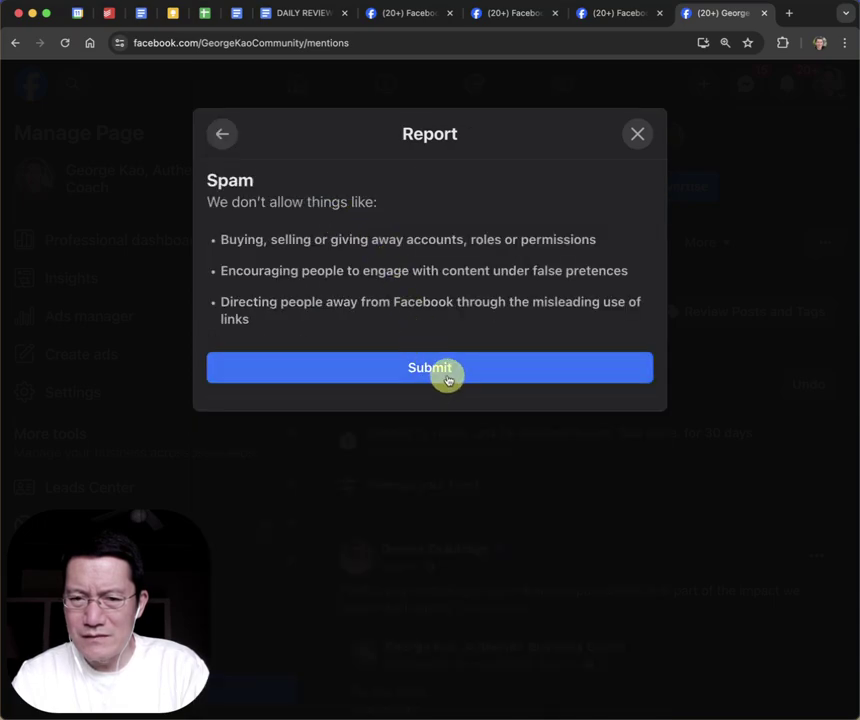
{"action": "left_click", "coordinate": [450, 369]}
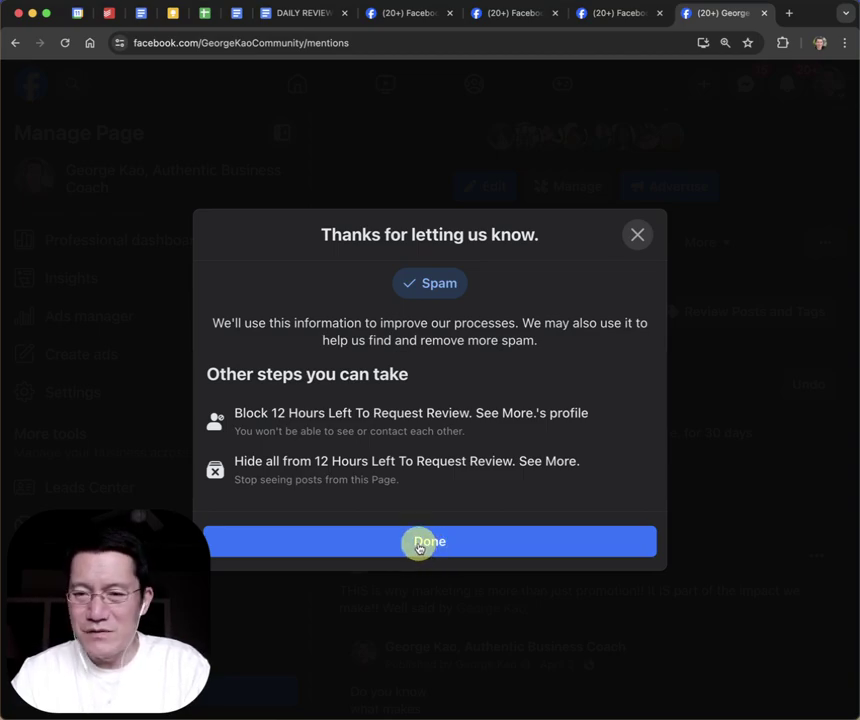
{"action": "left_click", "coordinate": [419, 543]}
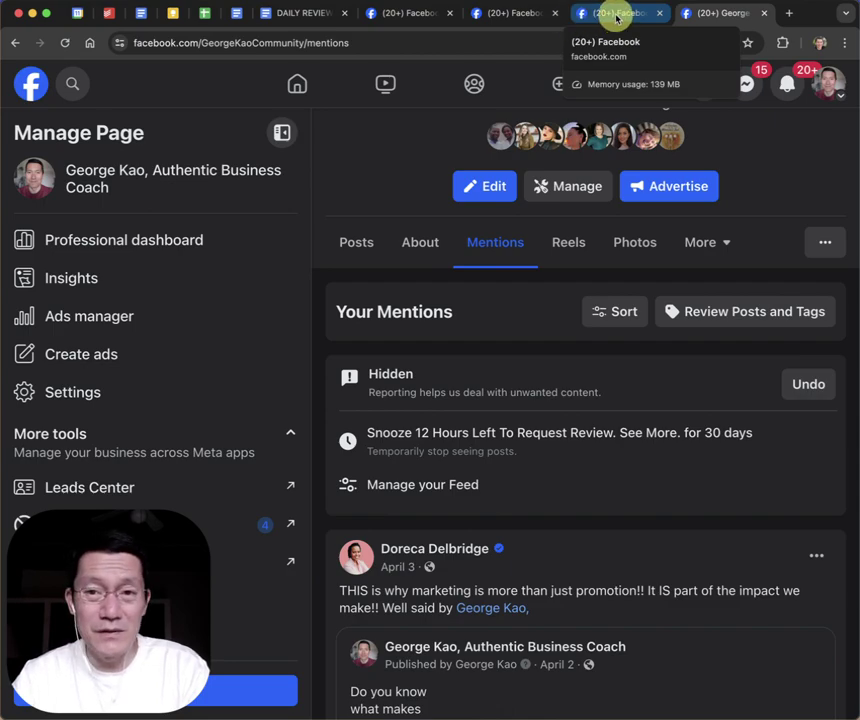
Step: Go from the Page to its settings and open Page and tagging under Audience and visibility
{"action": "left_click", "coordinate": [139, 393]}
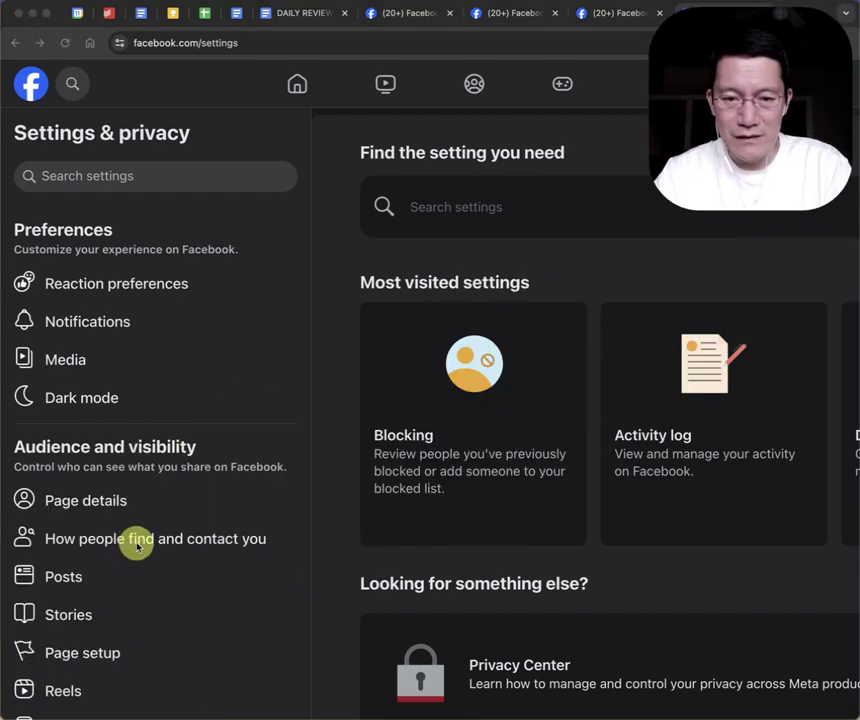
{"action": "scroll", "coordinate": [103, 641], "scroll_direction": "down", "scroll_amount": 1}
{"action": "scroll", "coordinate": [103, 641], "scroll_direction": "down", "scroll_amount": 5}
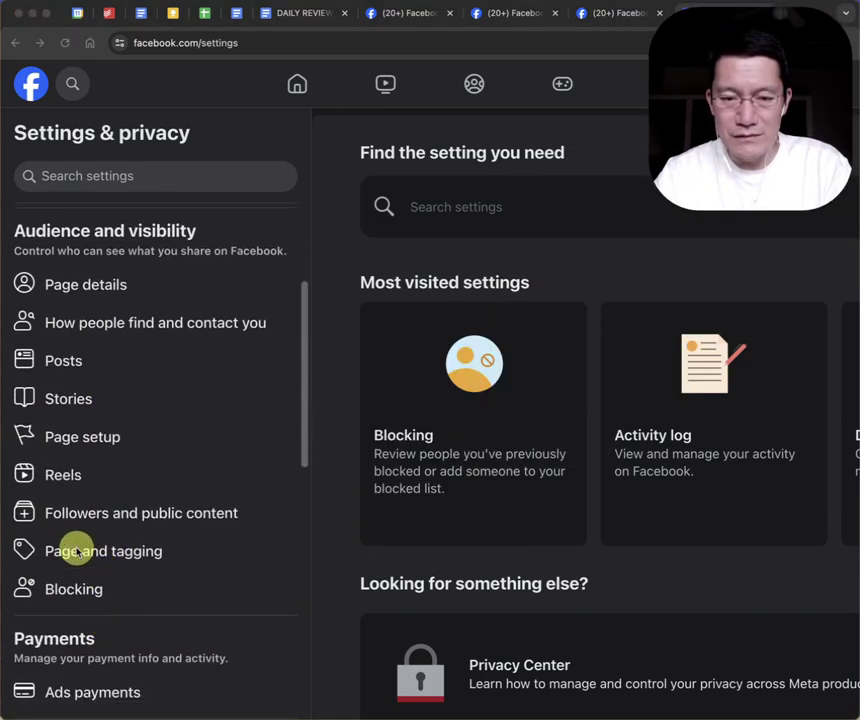
{"action": "left_click", "coordinate": [75, 550]}
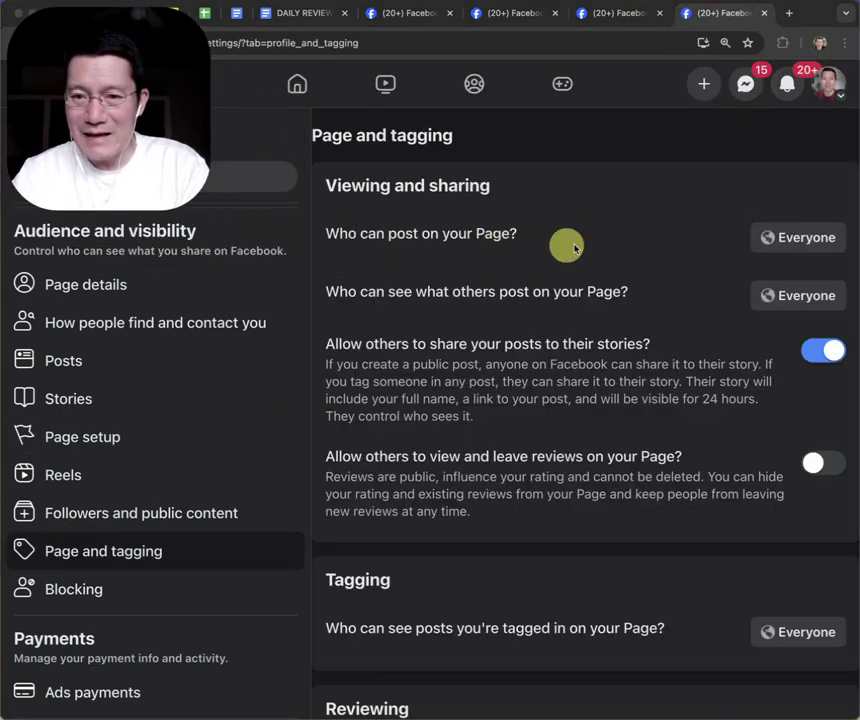
Step: Restrict both who can post on the Page and who can see what others post on it to Only me
{"action": "left_click", "coordinate": [803, 239]}
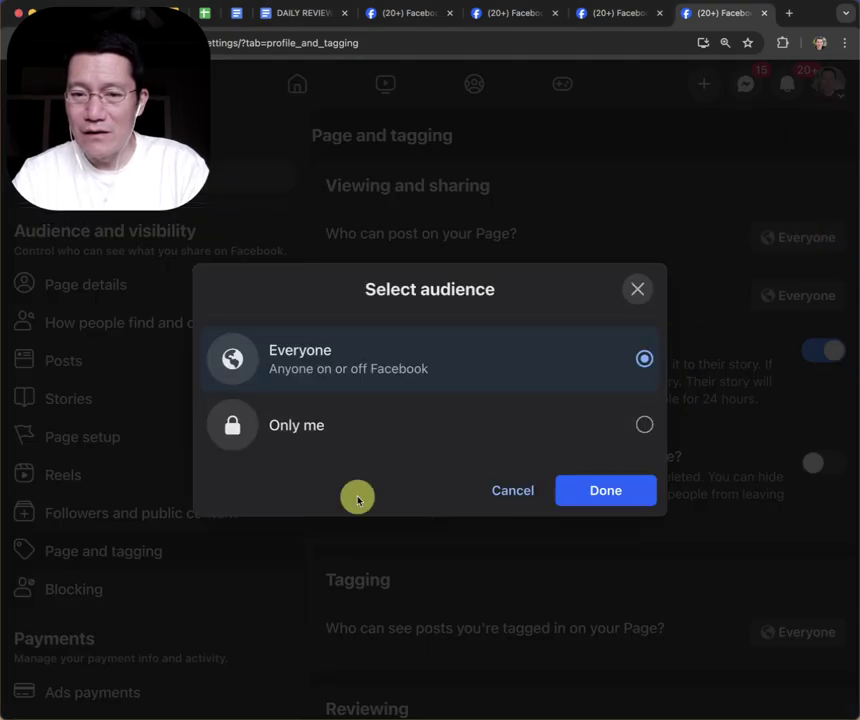
{"action": "left_click", "coordinate": [438, 447]}
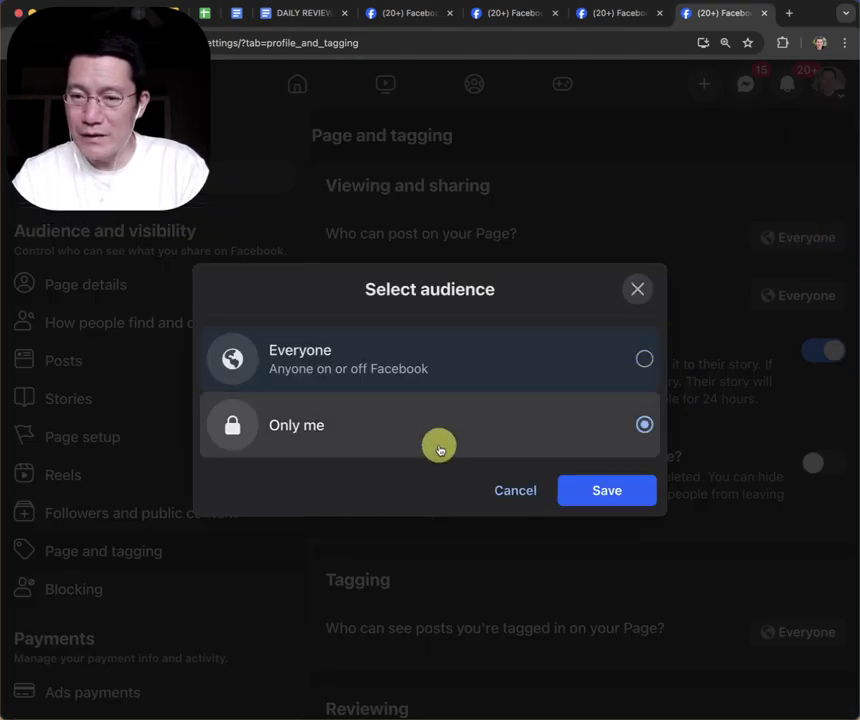
{"action": "left_click", "coordinate": [611, 491]}
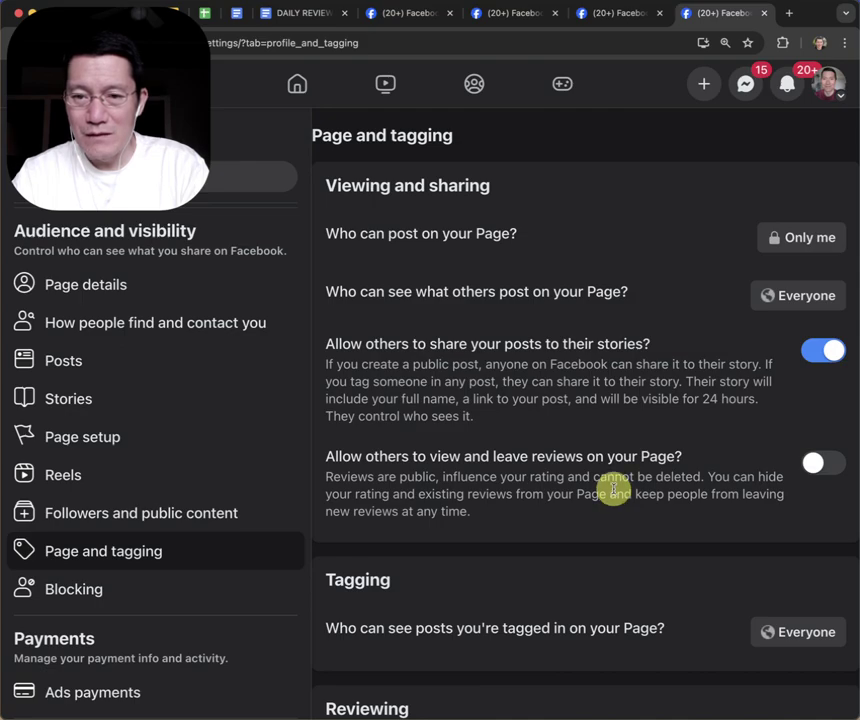
{"action": "left_click", "coordinate": [800, 300]}
{"action": "left_click", "coordinate": [592, 432]}
{"action": "left_click", "coordinate": [612, 491]}
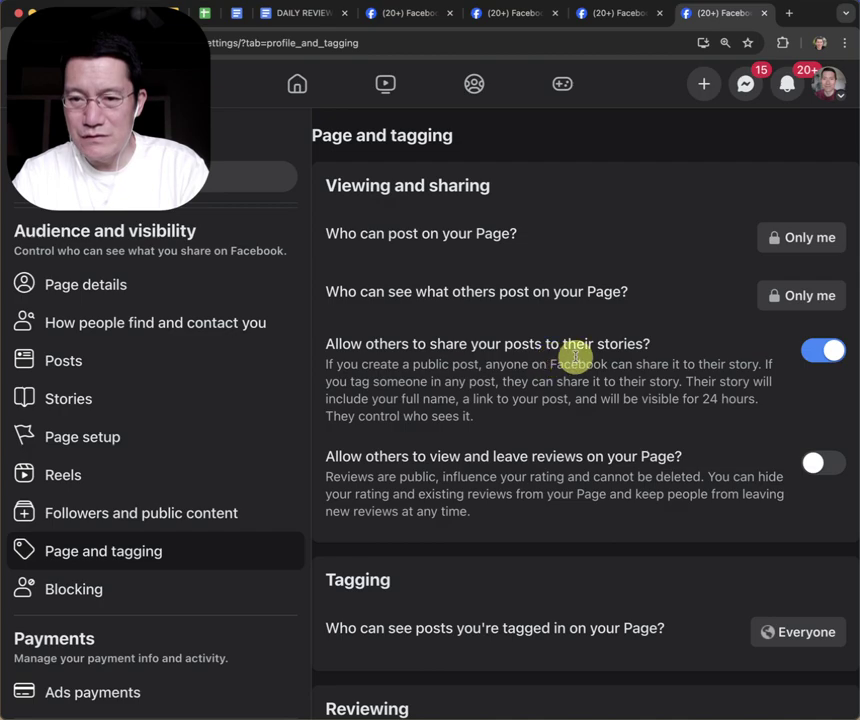
Step: Examine the Tagging and Reviewing settings, including the audience options for posts the Page is tagged in, without changing them
{"action": "scroll", "coordinate": [598, 367], "scroll_direction": "down", "scroll_amount": 1}
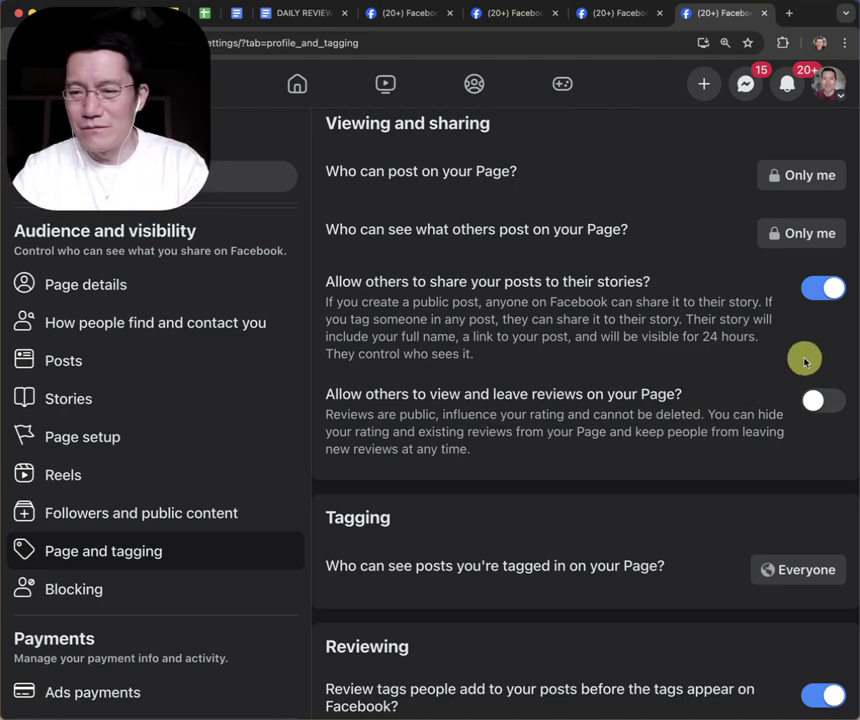
{"action": "scroll", "coordinate": [718, 415], "scroll_direction": "down", "scroll_amount": 1}
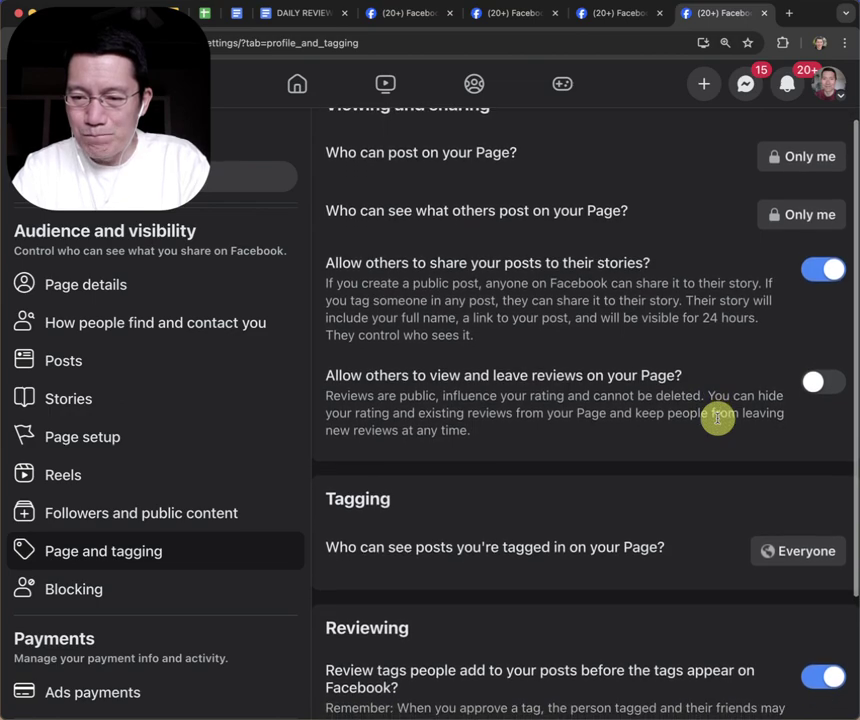
{"action": "scroll", "coordinate": [718, 418], "scroll_direction": "down", "scroll_amount": 3}
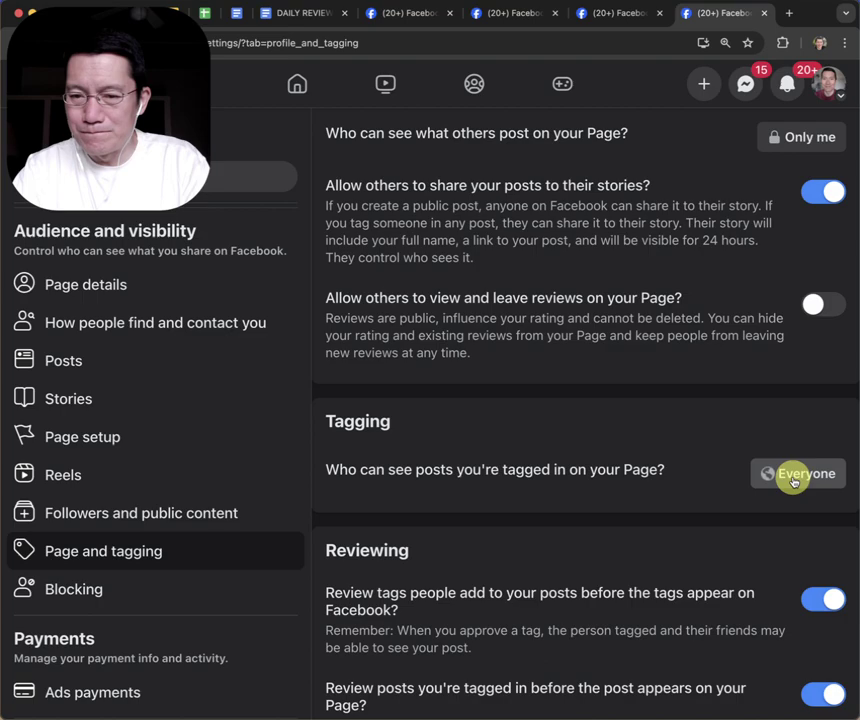
{"action": "left_click", "coordinate": [793, 482]}
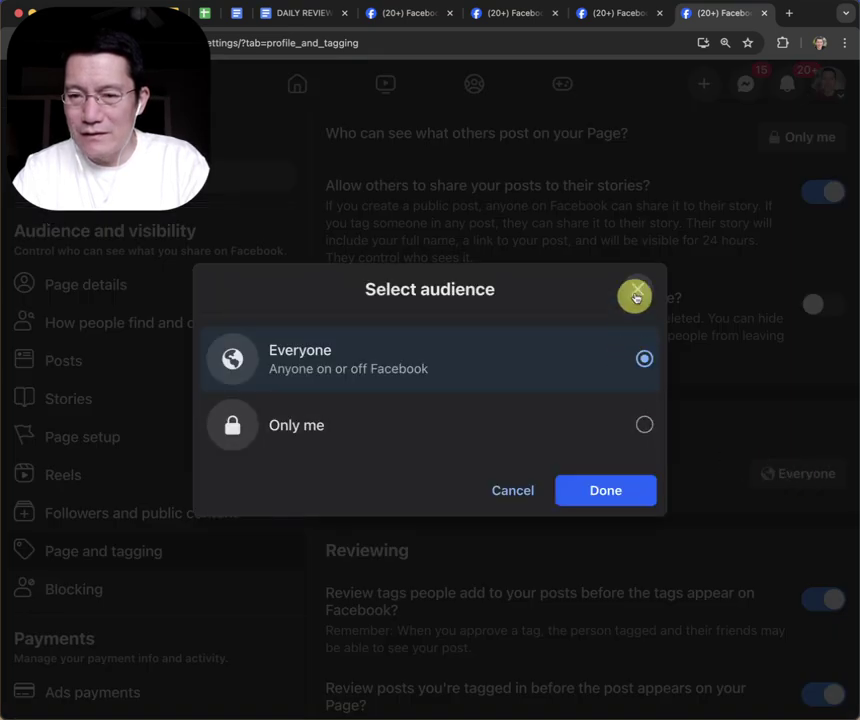
{"action": "left_click", "coordinate": [636, 296]}
{"action": "scroll", "coordinate": [680, 454], "scroll_direction": "down", "scroll_amount": 2}
{"action": "scroll", "coordinate": [680, 454], "scroll_direction": "down", "scroll_amount": 1}
{"action": "scroll", "coordinate": [680, 454], "scroll_direction": "up", "scroll_amount": 4}
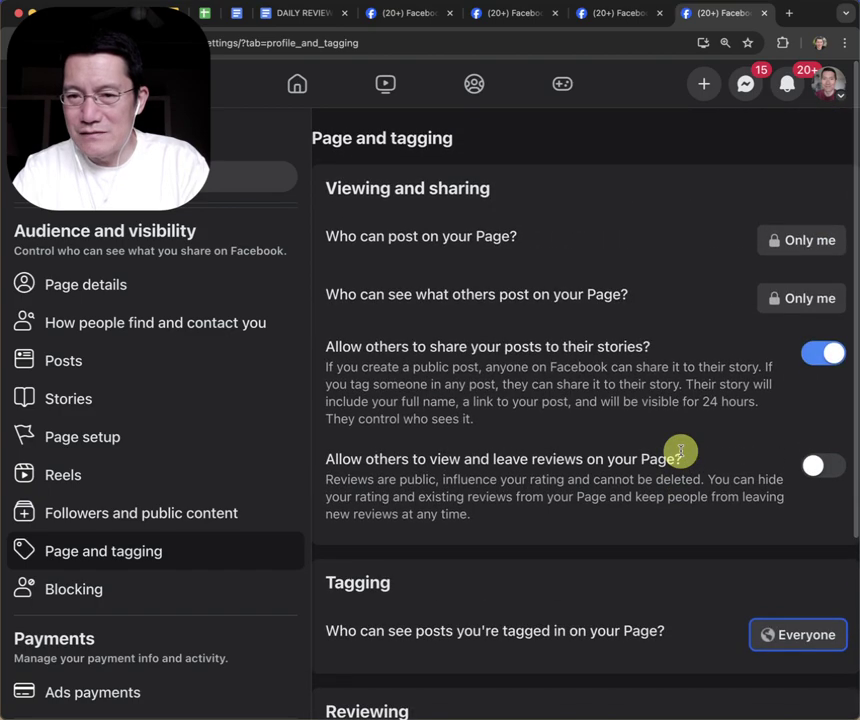
{"action": "scroll", "coordinate": [695, 234], "scroll_direction": "down", "scroll_amount": 5}
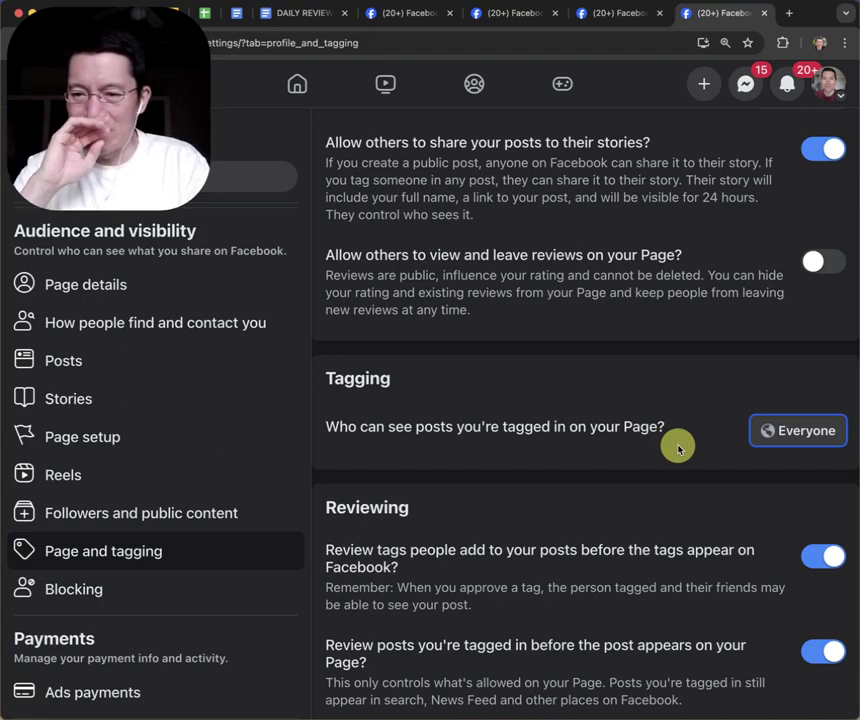
{"action": "left_click", "coordinate": [800, 427]}
{"action": "left_click", "coordinate": [638, 290]}
{"action": "scroll", "coordinate": [650, 400], "scroll_direction": "down", "scroll_amount": 1}
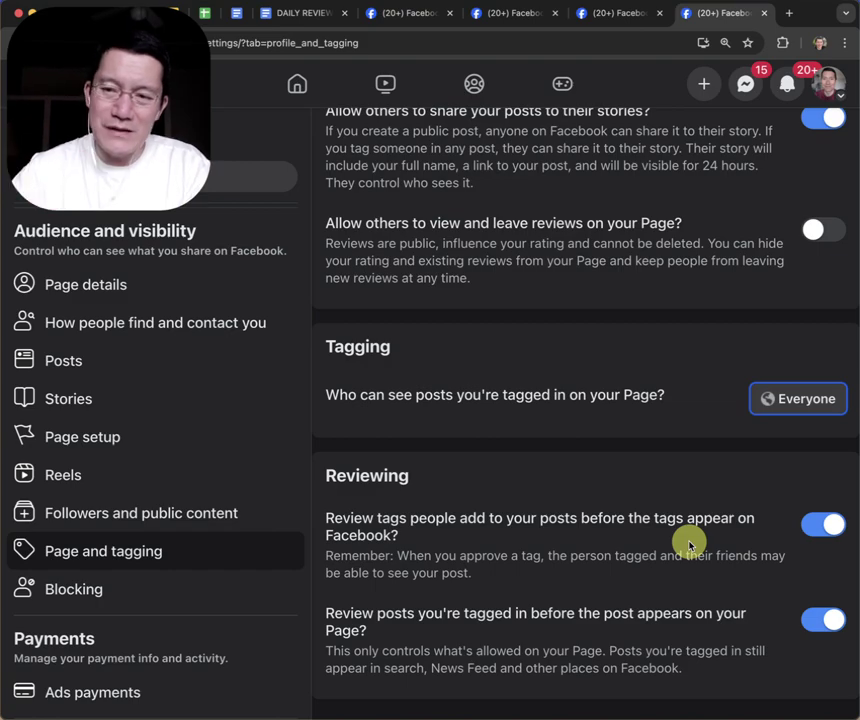
Step: Set who can see posts the Page is tagged in to Only me and save the audience
{"action": "scroll", "coordinate": [689, 540], "scroll_direction": "up", "scroll_amount": 5}
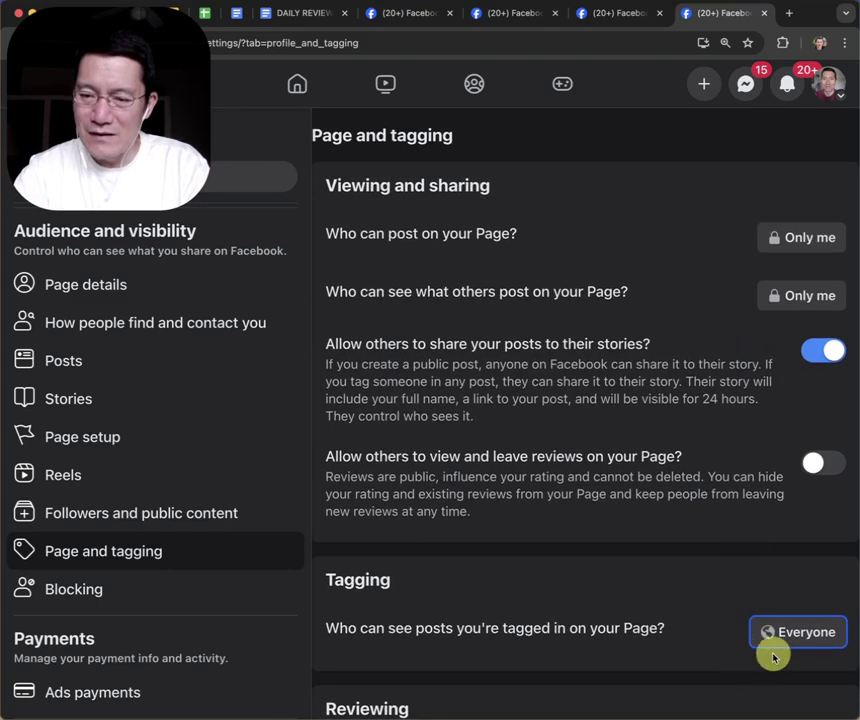
{"action": "scroll", "coordinate": [704, 571], "scroll_direction": "down", "scroll_amount": 5}
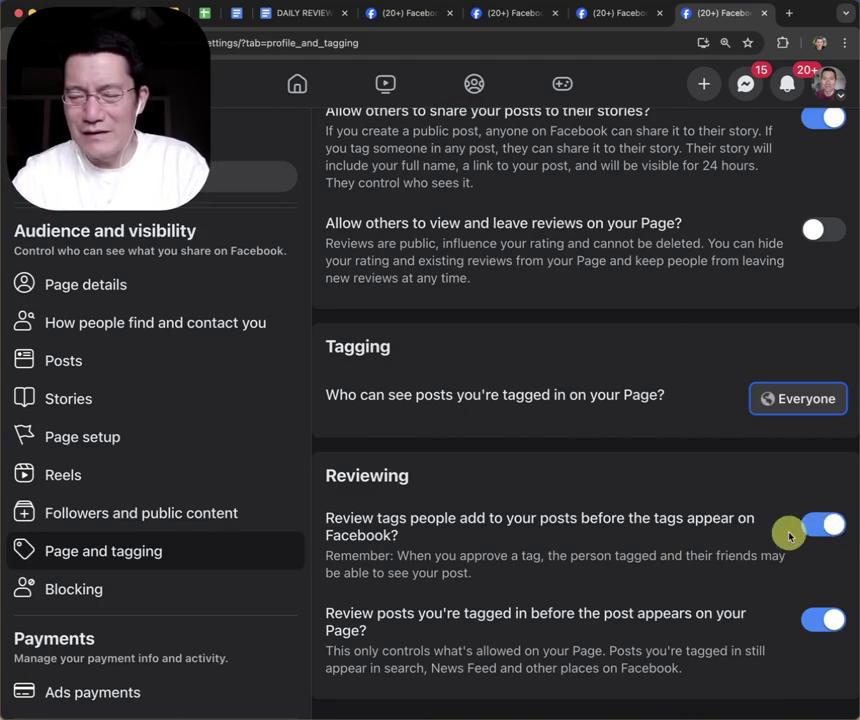
{"action": "scroll", "coordinate": [622, 552], "scroll_direction": "up", "scroll_amount": 1}
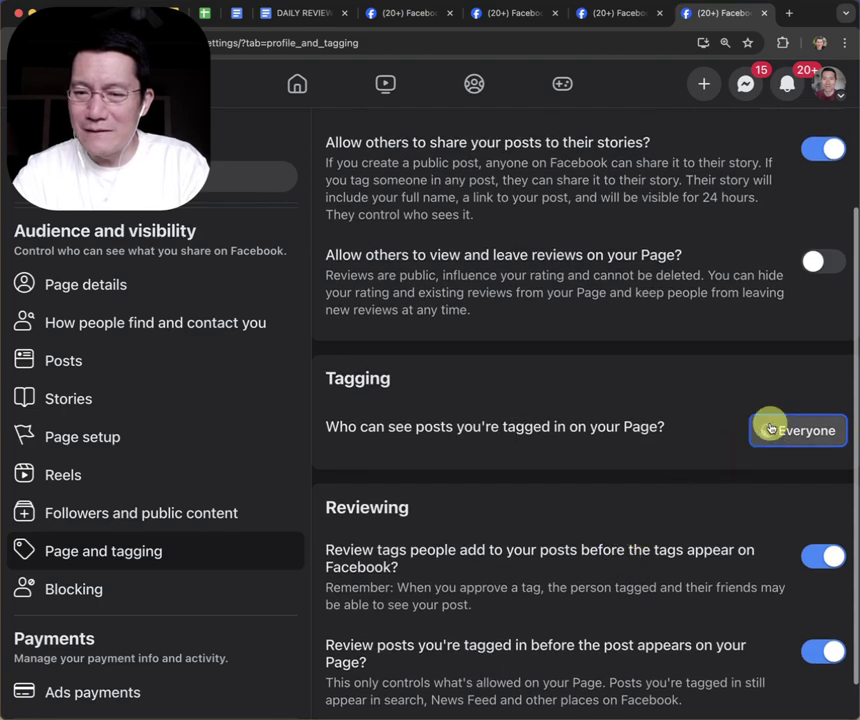
{"action": "left_click", "coordinate": [800, 440]}
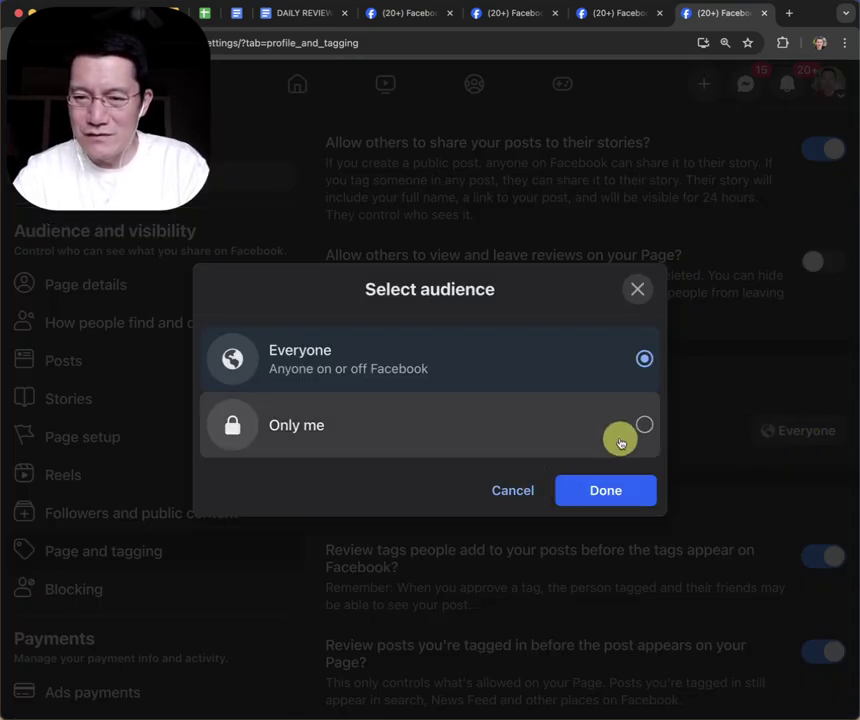
{"action": "left_click", "coordinate": [616, 438]}
{"action": "left_click", "coordinate": [617, 492]}
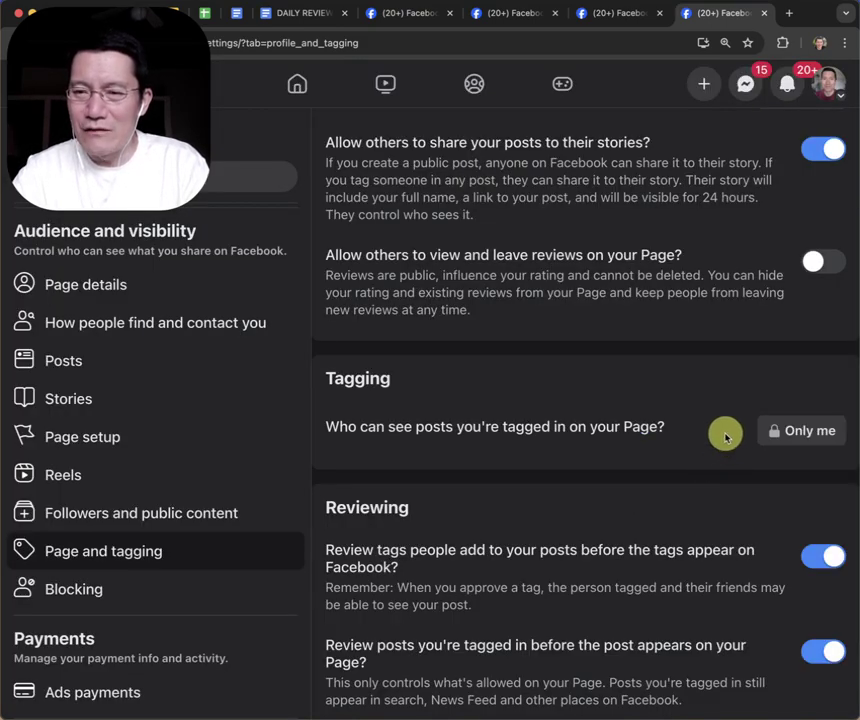
Step: Turn off reviewing tags people add to the Page's posts and reviewing tagged posts before they appear on the Page
{"action": "scroll", "coordinate": [720, 430], "scroll_direction": "up", "scroll_amount": 3}
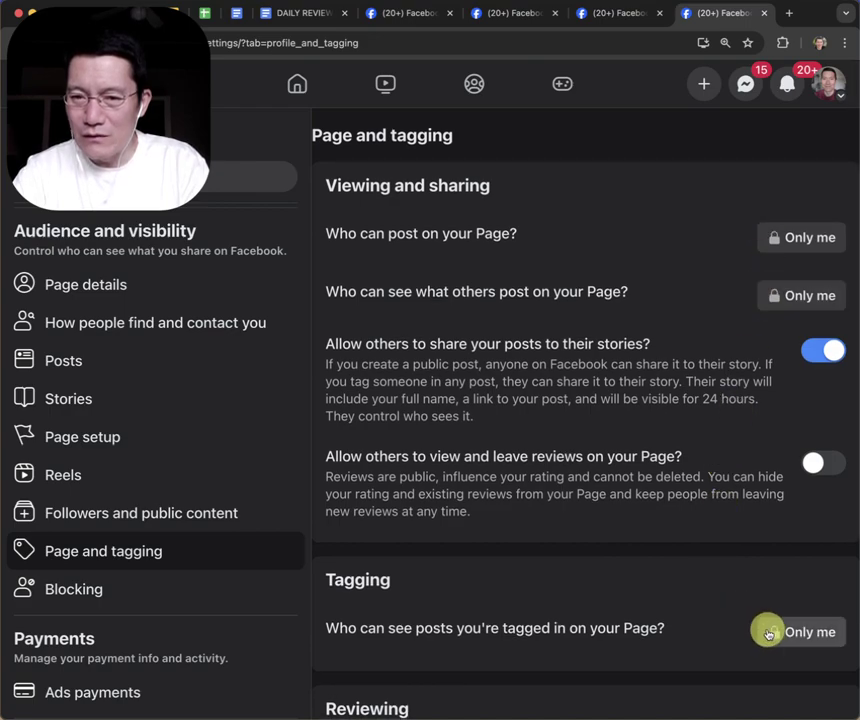
{"action": "scroll", "coordinate": [768, 670], "scroll_direction": "down", "scroll_amount": 3}
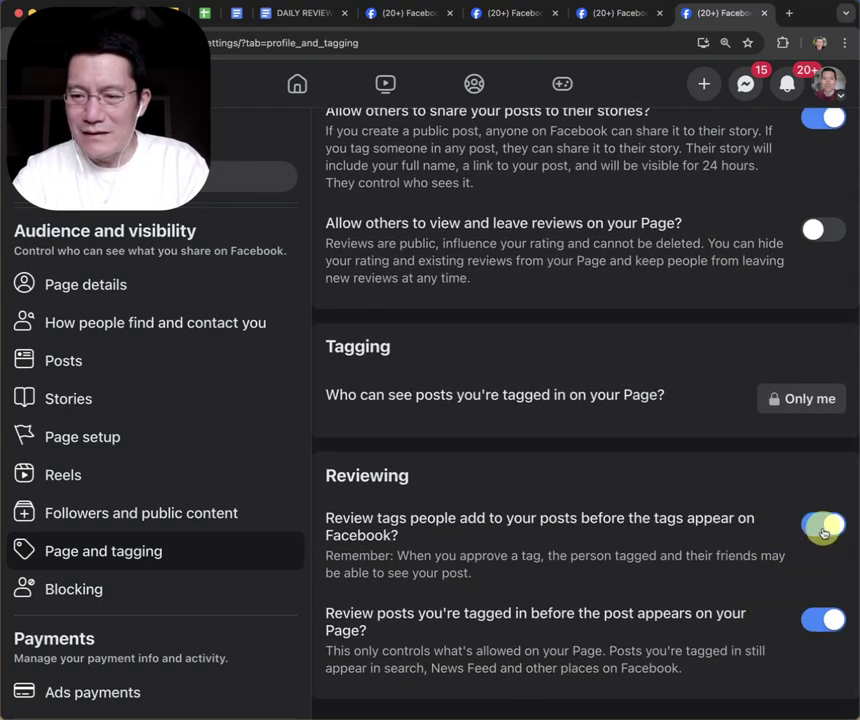
{"action": "left_click", "coordinate": [824, 528]}
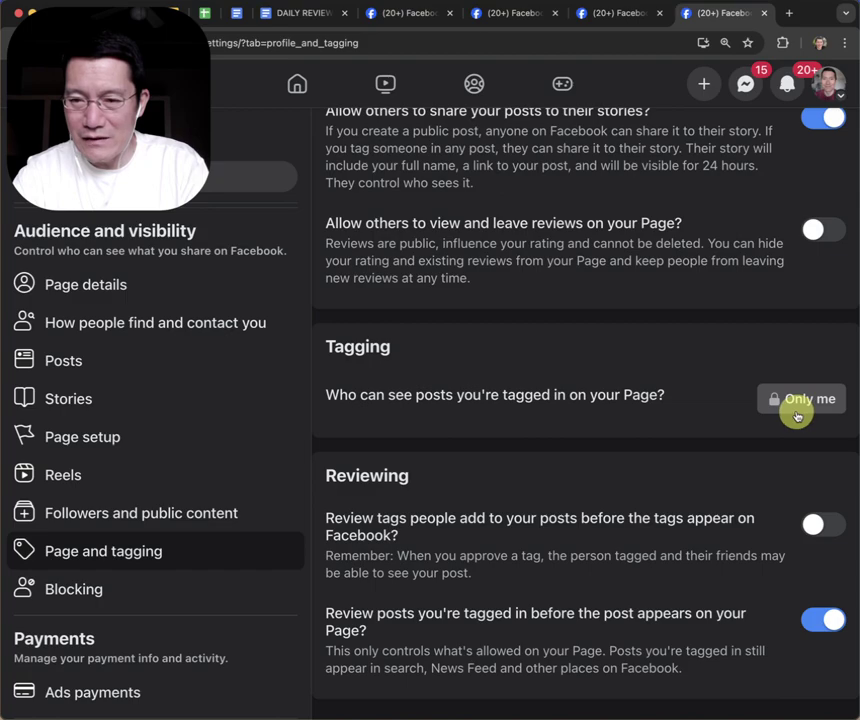
{"action": "left_click", "coordinate": [823, 620]}
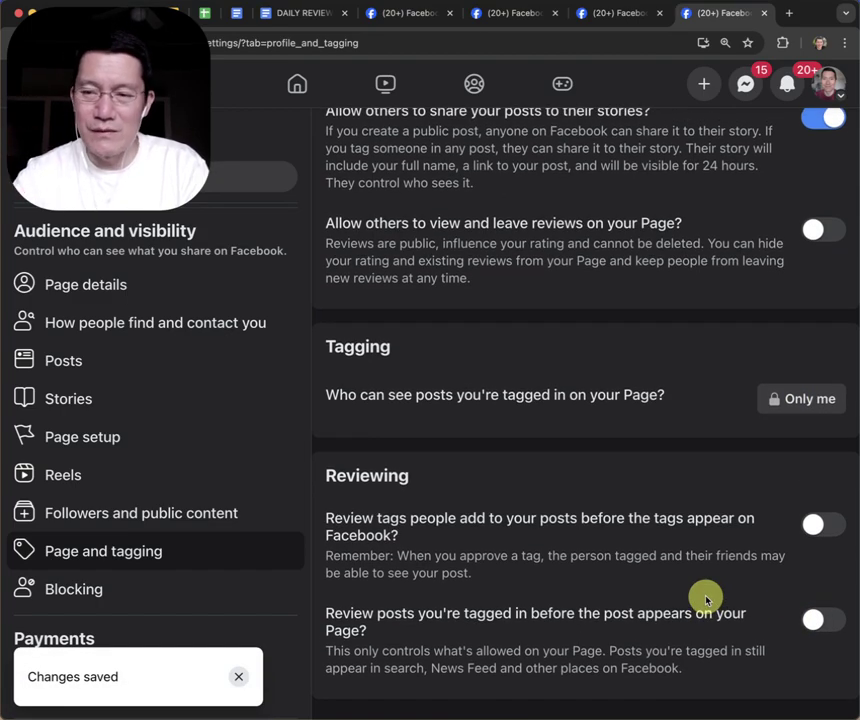
{"action": "scroll", "coordinate": [706, 598], "scroll_direction": "up", "scroll_amount": 5}
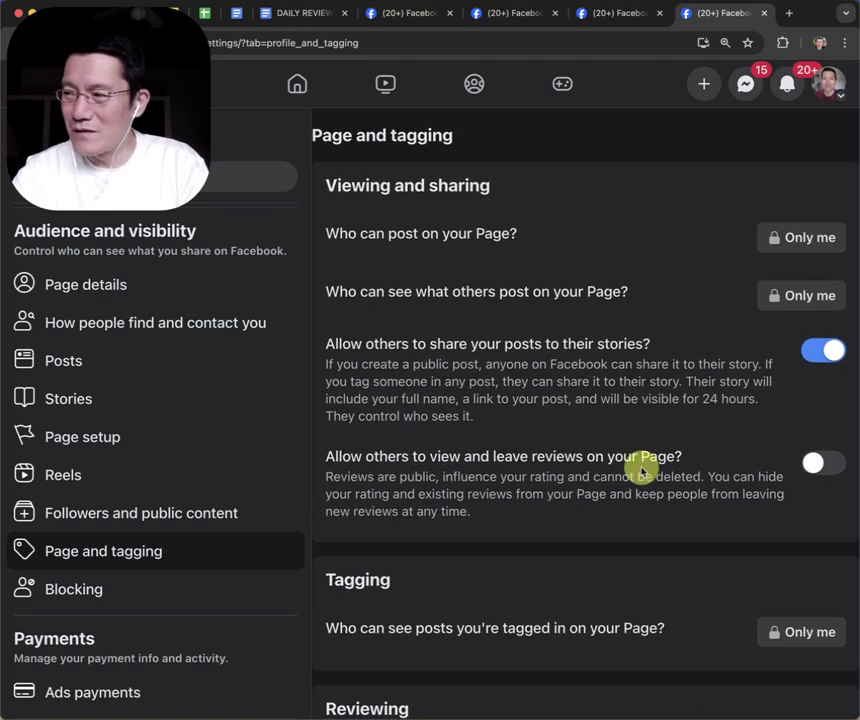
{"action": "scroll", "coordinate": [641, 468], "scroll_direction": "down", "scroll_amount": 5}
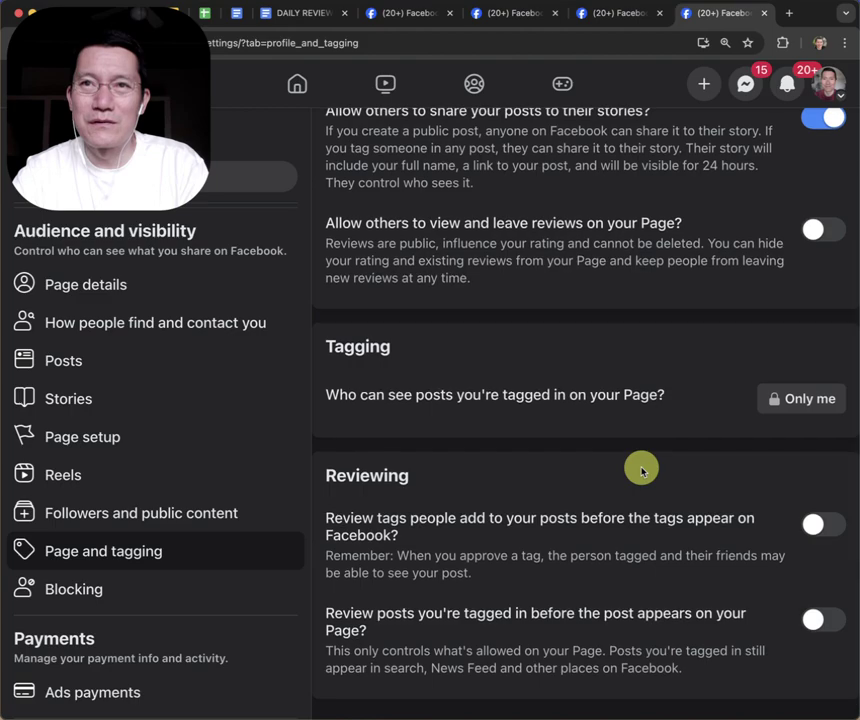